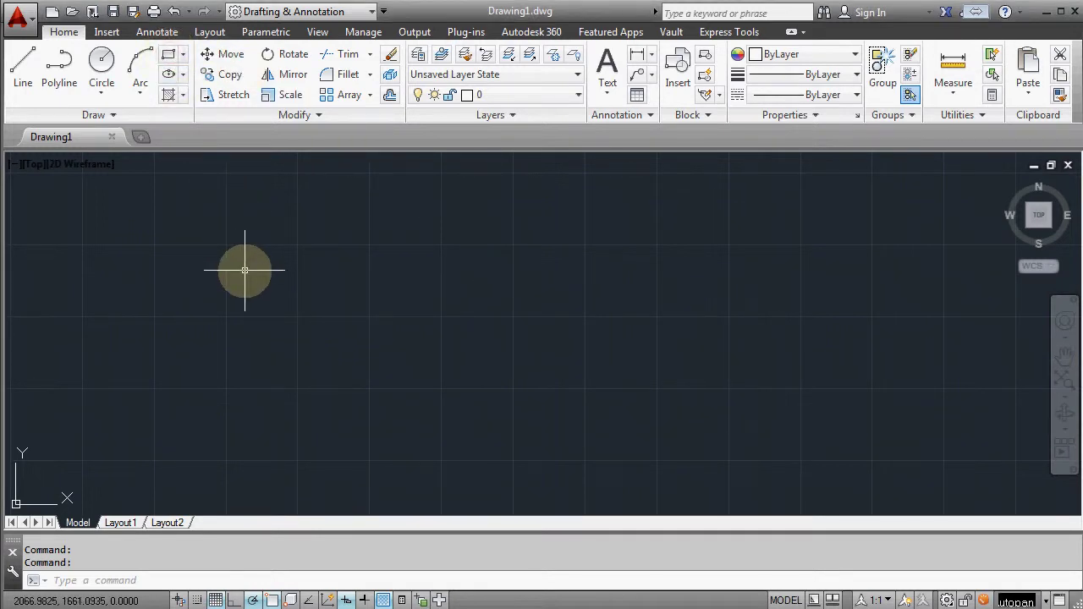
- Start a rectangle with its first corner at 600,1000
left_click(167, 58)
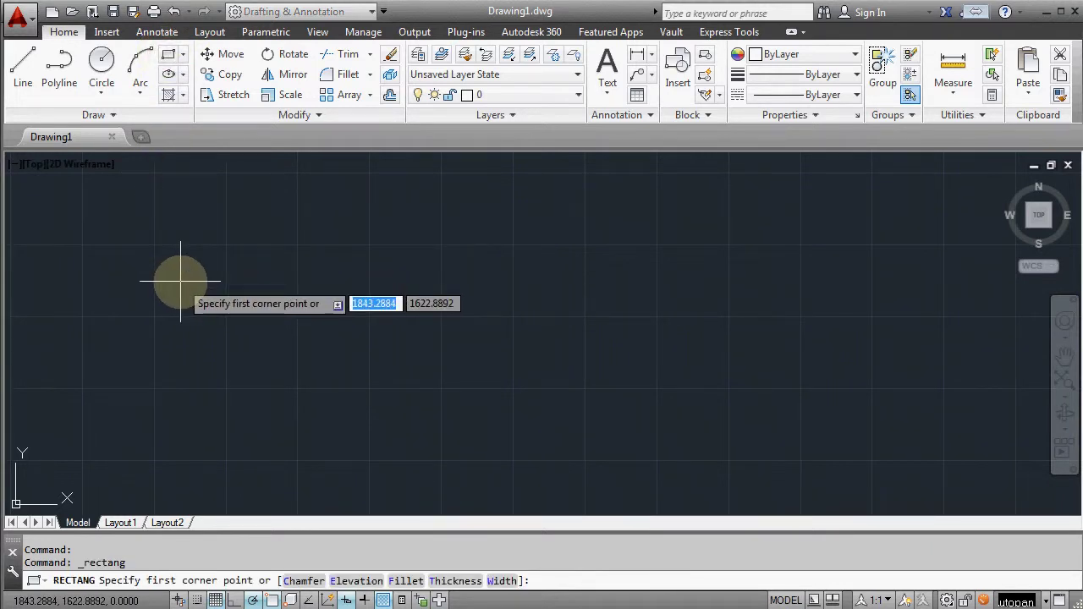
type("600")
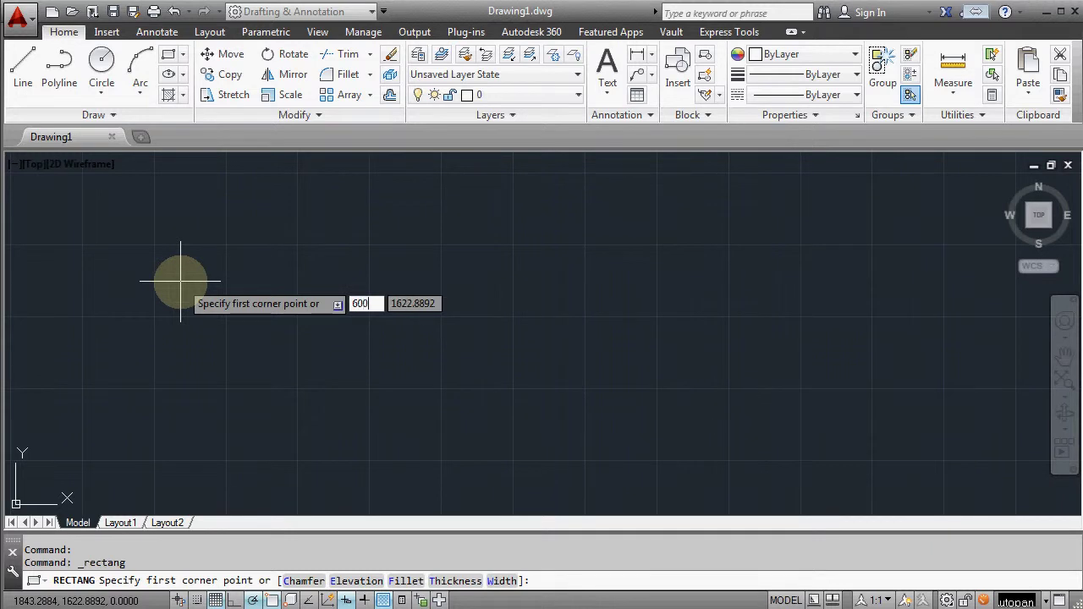
key("Tab")
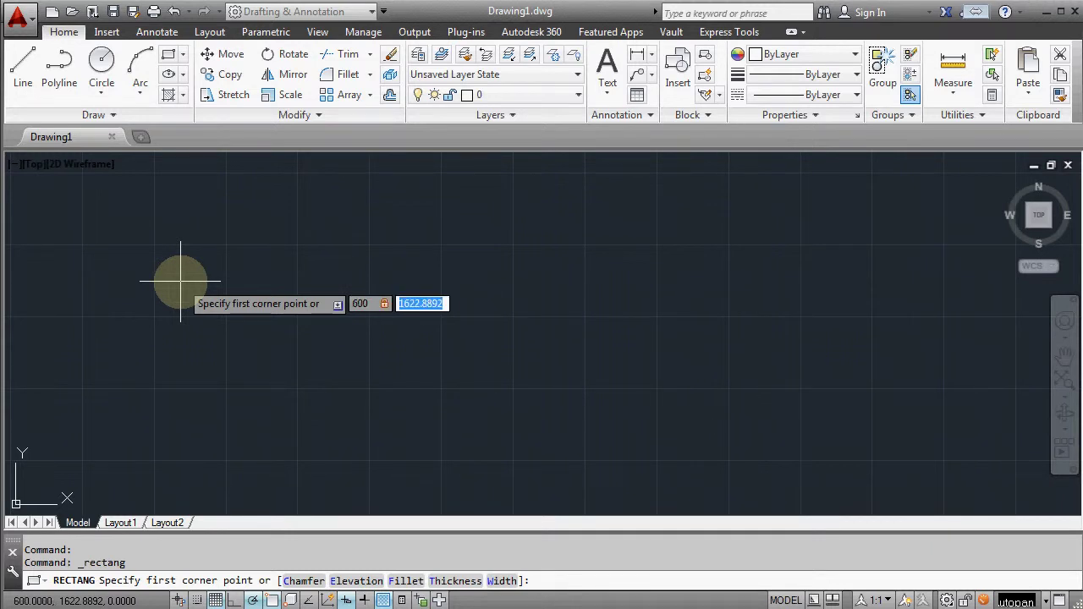
type("1000")
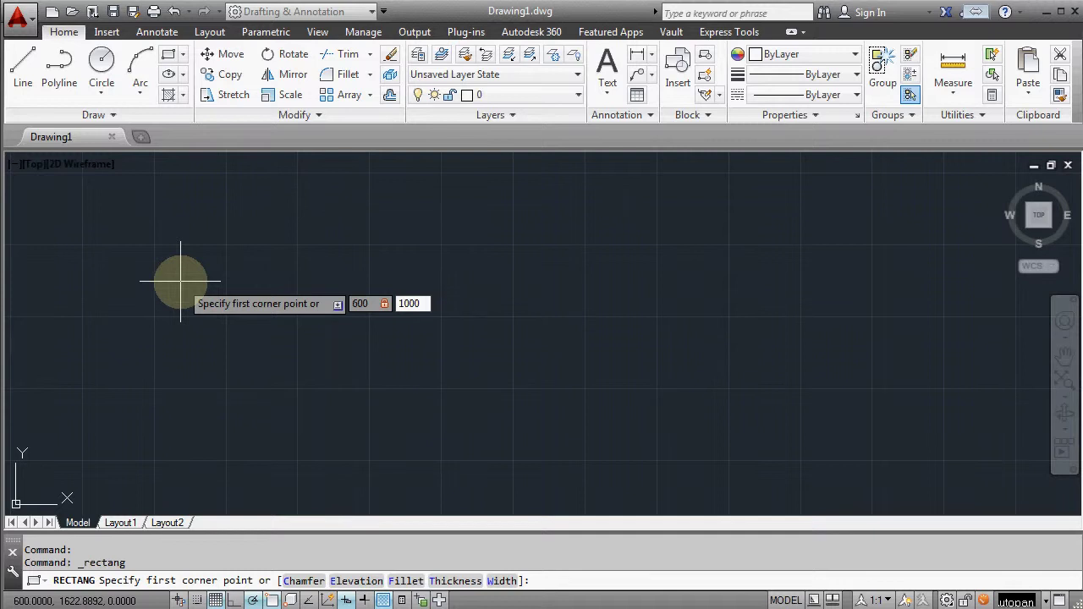
key("Return")
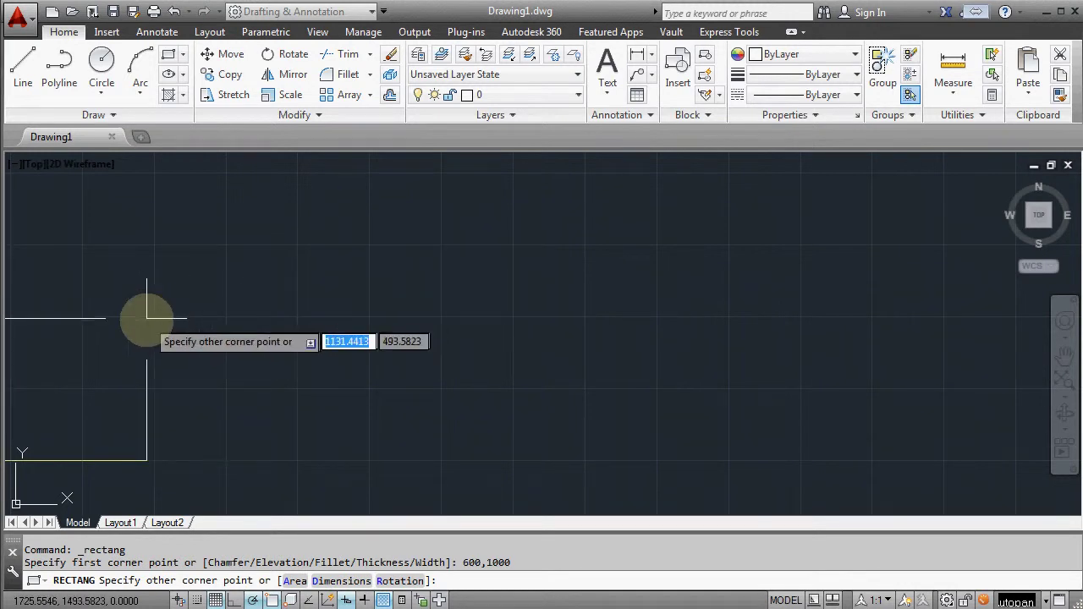
scroll(134, 334, "down", 2)
scroll(139, 330, "down", 3)
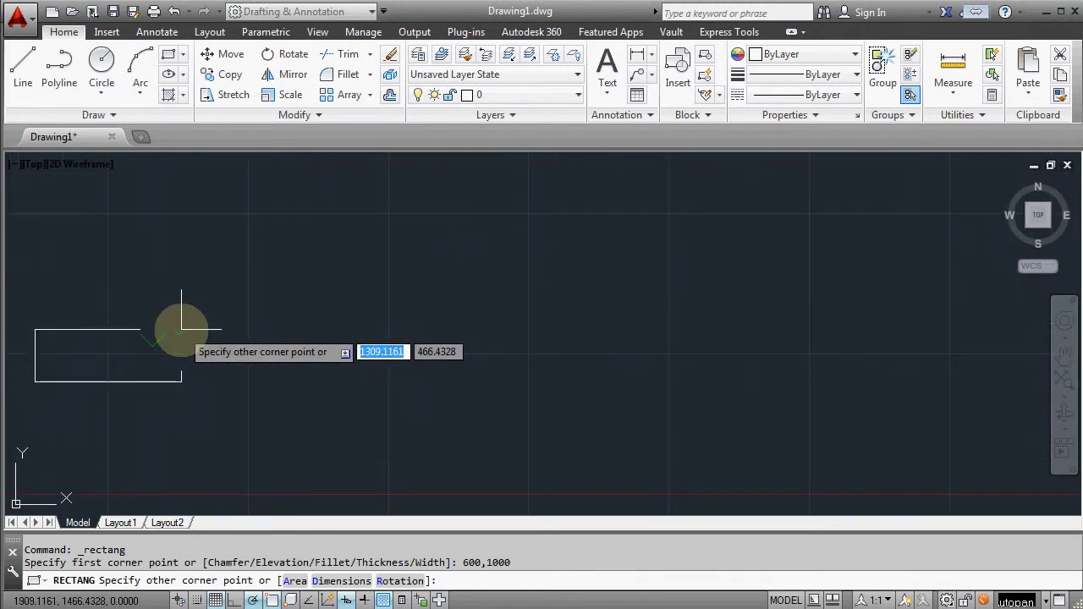
scroll(237, 310, "down", 3)
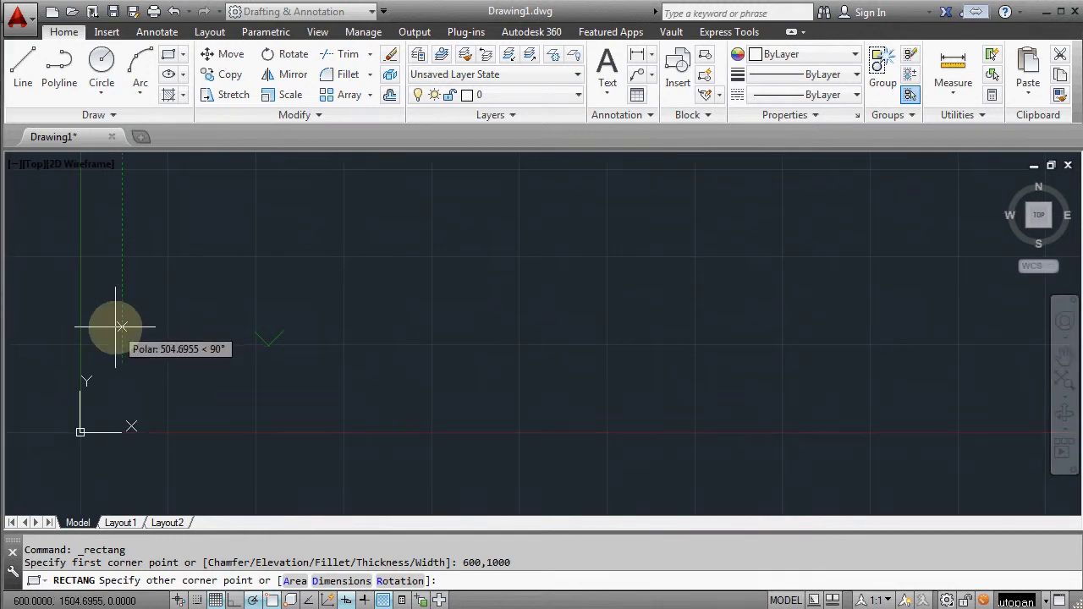
scroll(122, 320, "up", 2)
scroll(279, 338, "down", 3)
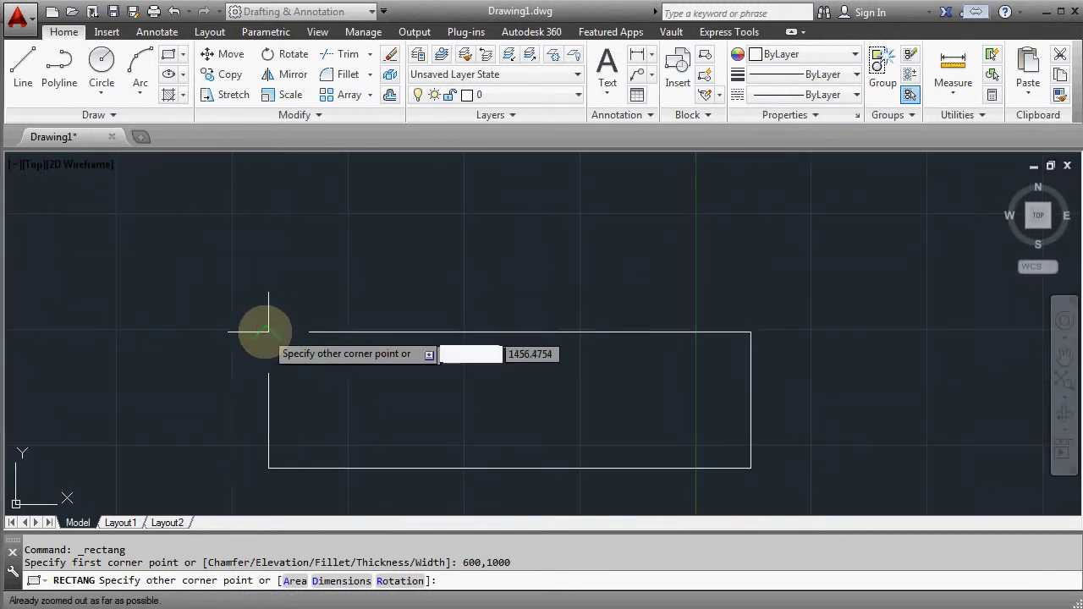
scroll(380, 331, "up", 2)
scroll(169, 212, "up", 2)
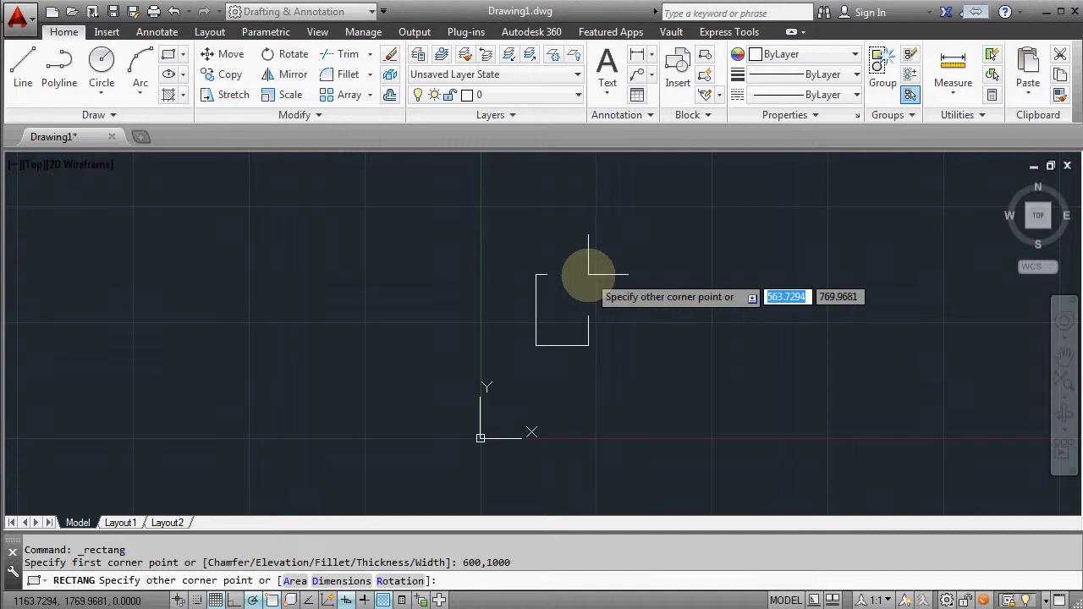
- Complete the rectangle at 1200 by 1600 and centre it in the view
type("1200")
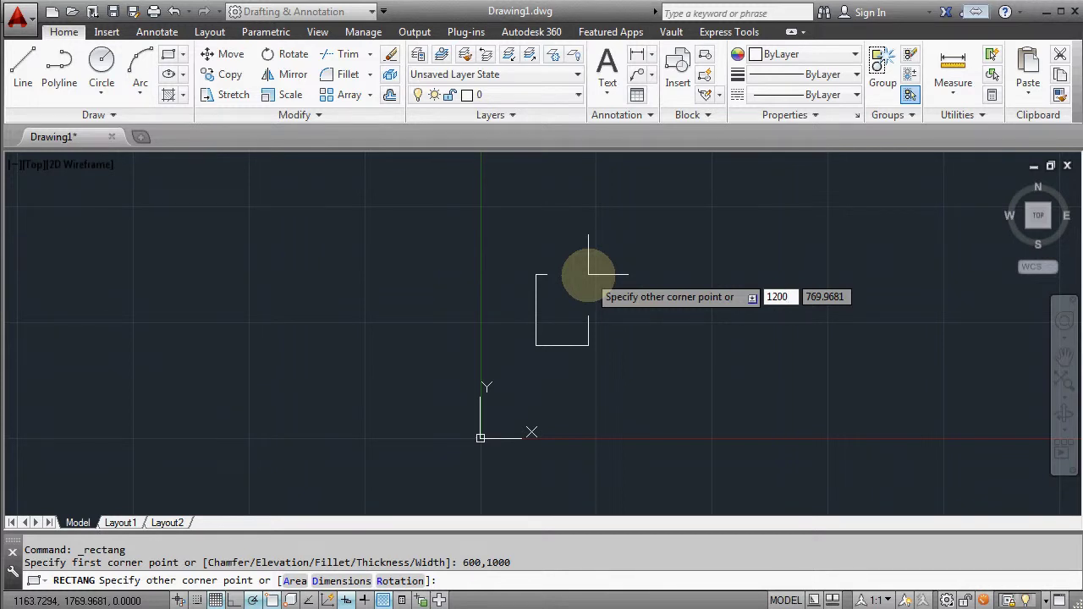
key("Tab")
type("1")
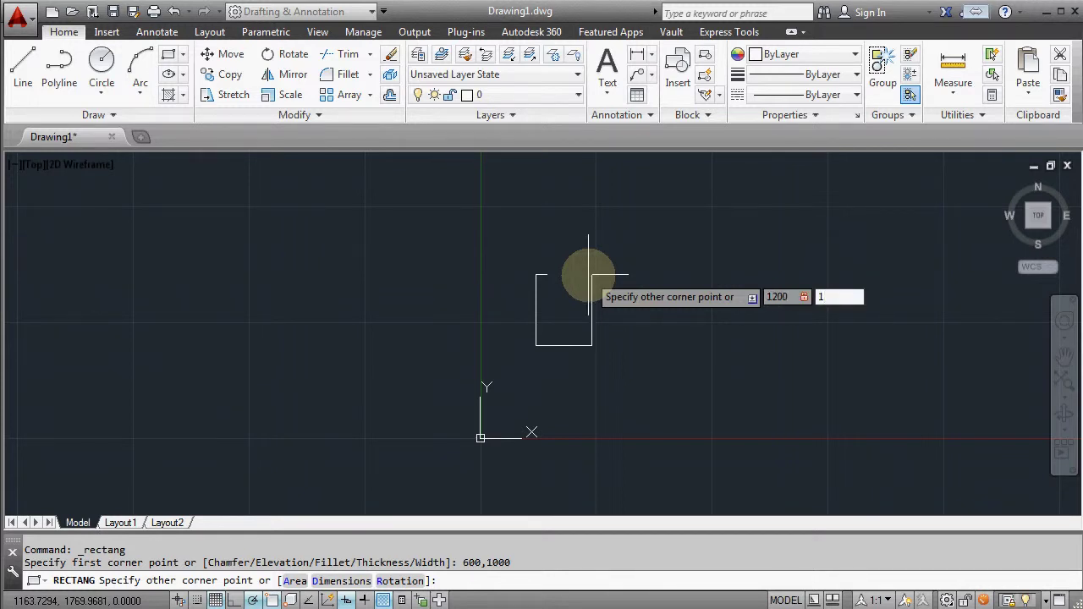
type("600")
key("Return")
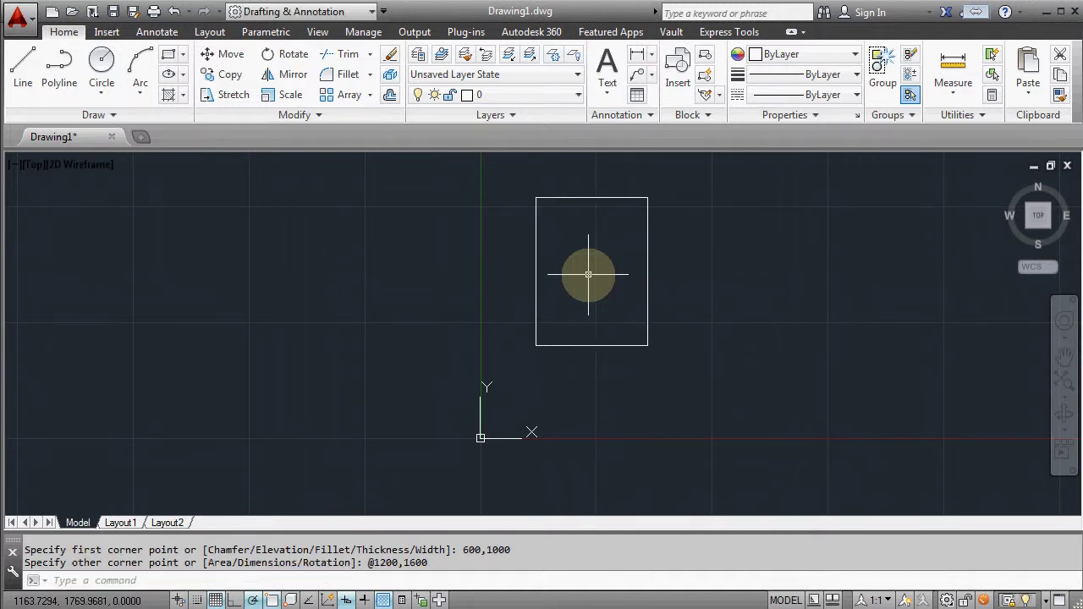
scroll(592, 270, "up", 4)
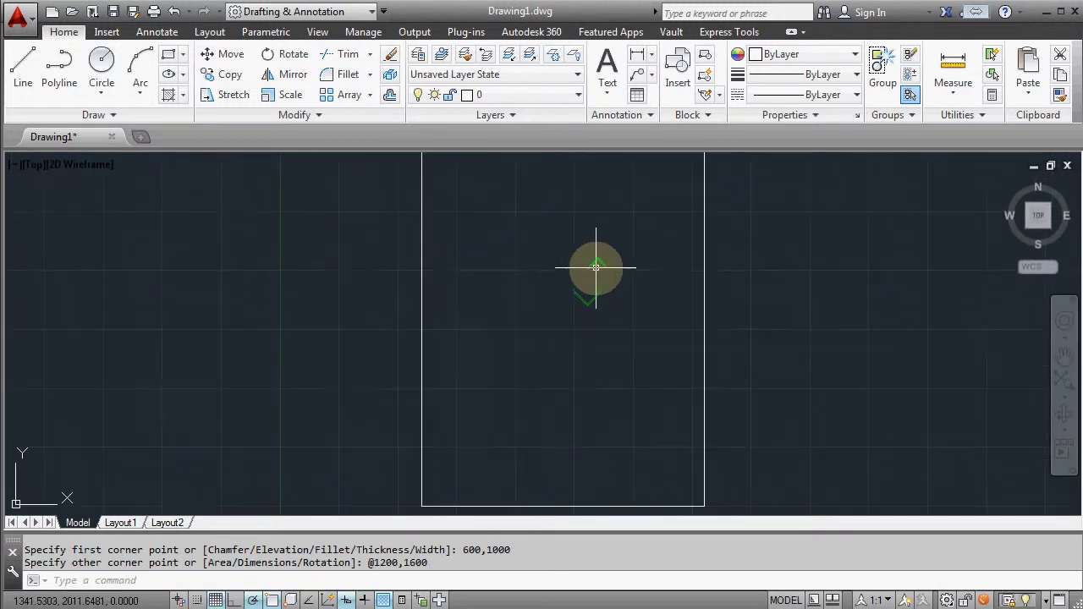
scroll(596, 268, "down", 2)
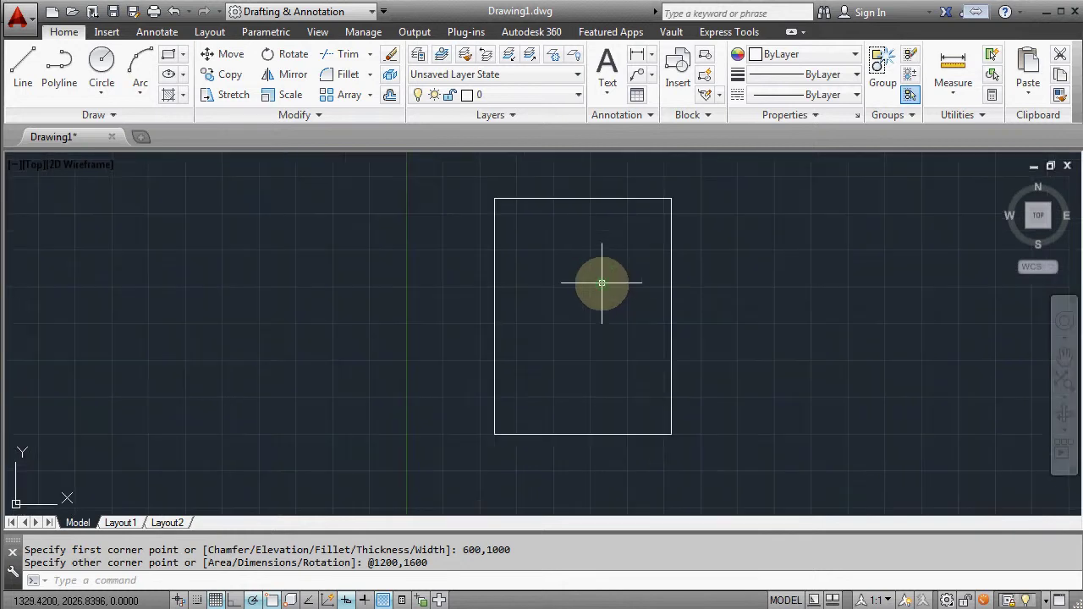
middle_click_drag(532, 271, 494, 302)
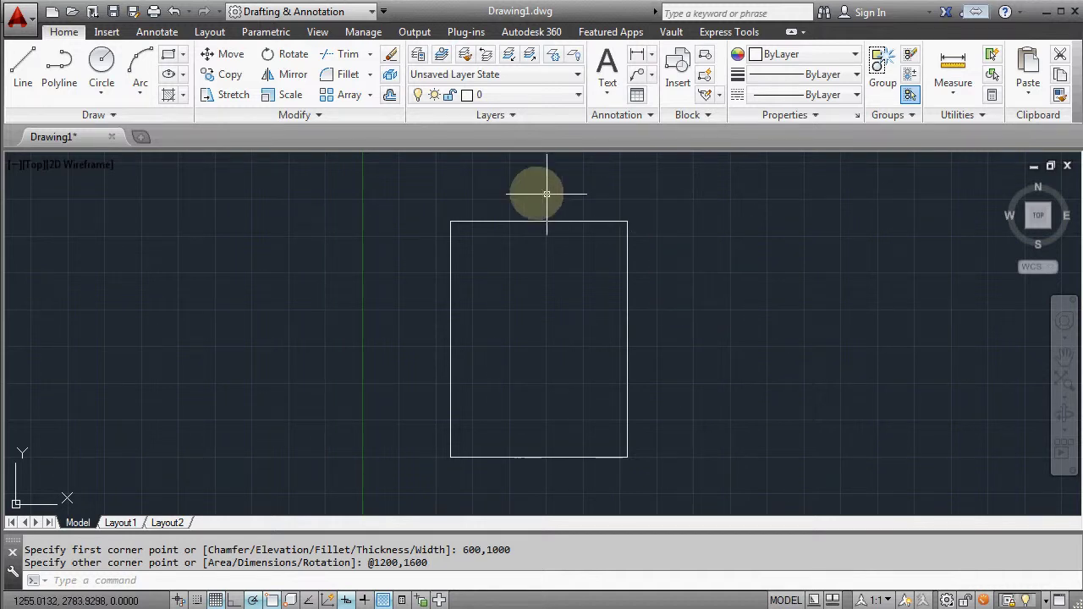
- Offset the facade rectangle 50 units inward to form a double-line frame
left_click(391, 99)
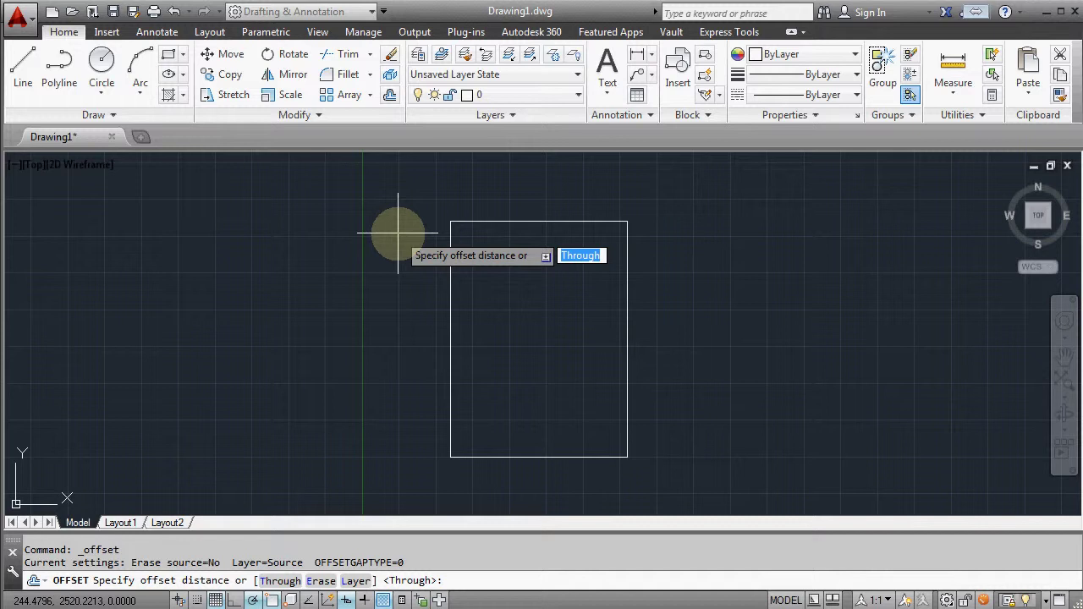
type("50")
key("Return")
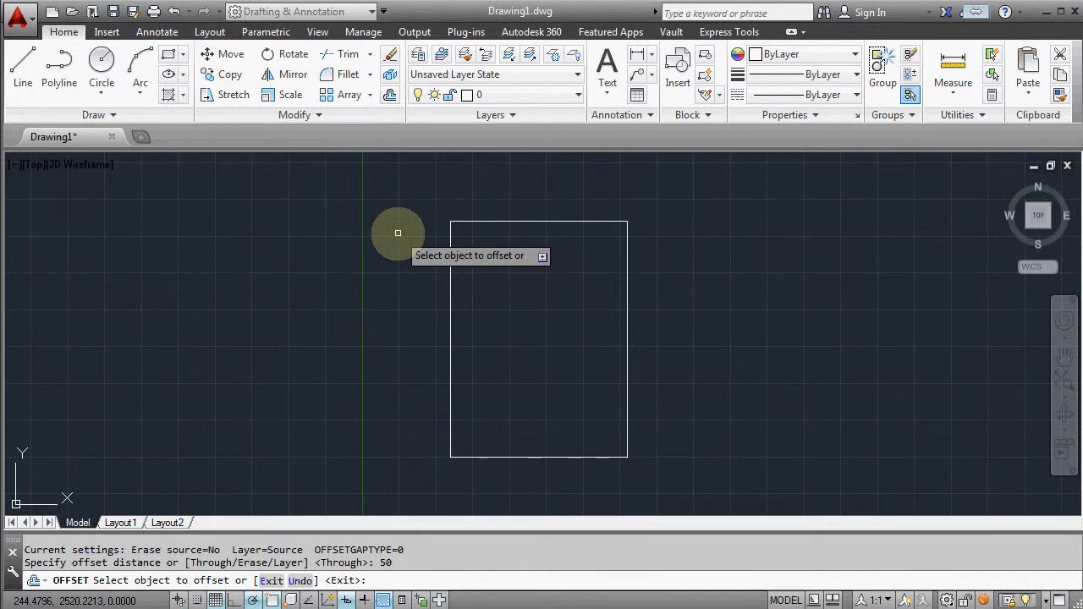
left_click(450, 277)
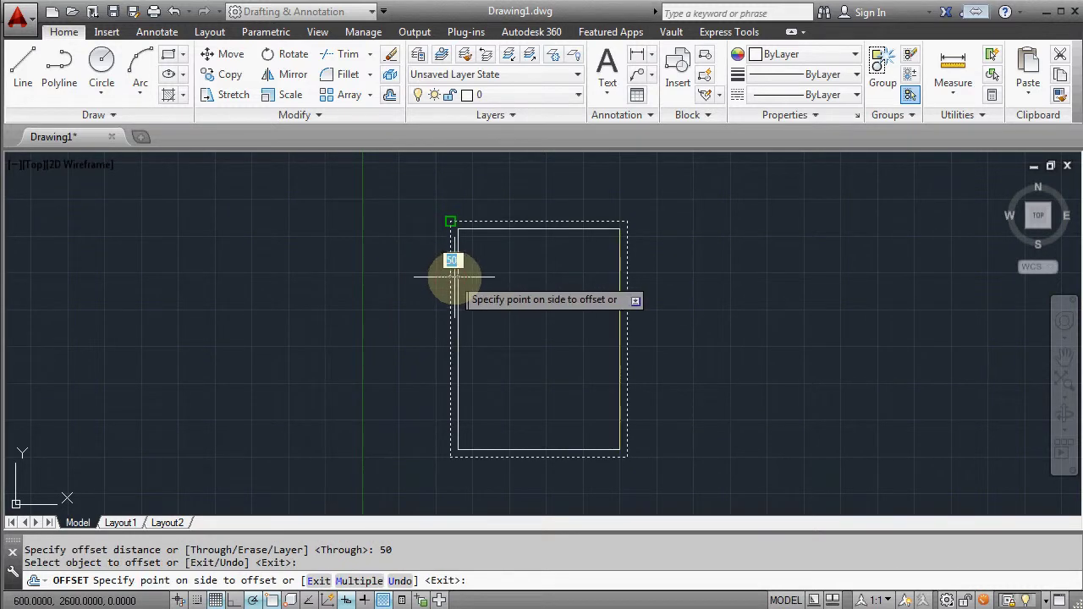
left_click(518, 303)
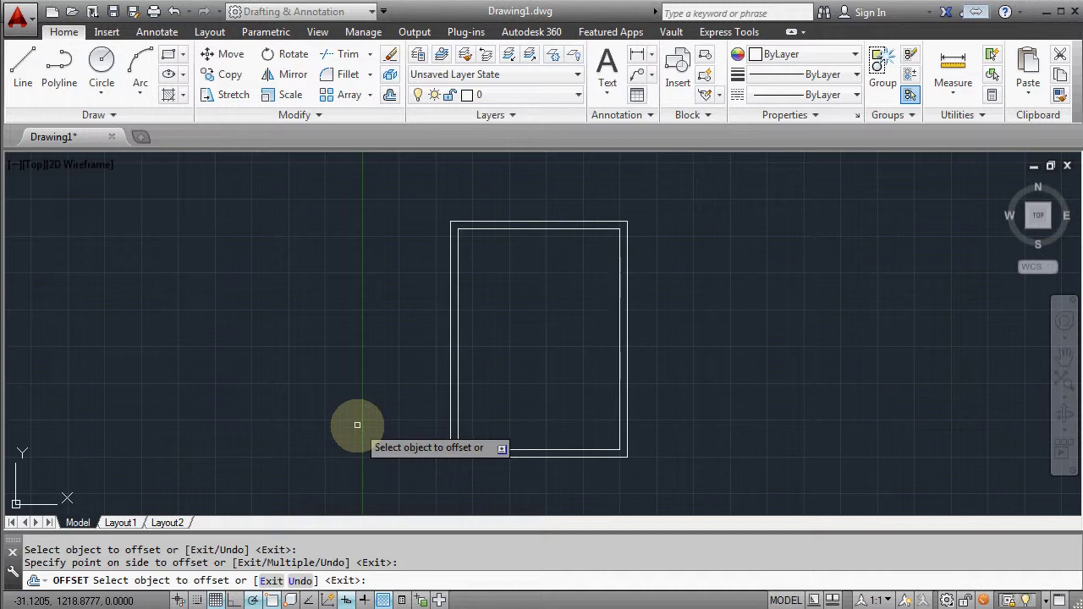
- Draw a horizontal divider from 600 below the top-left corner to the right edge
left_click(33, 71)
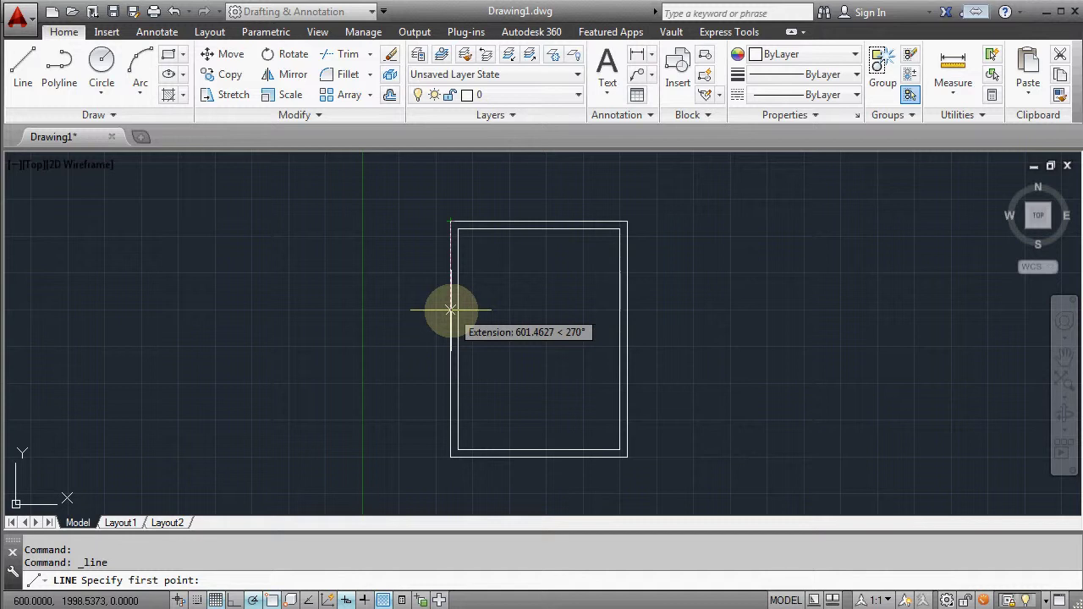
type("600")
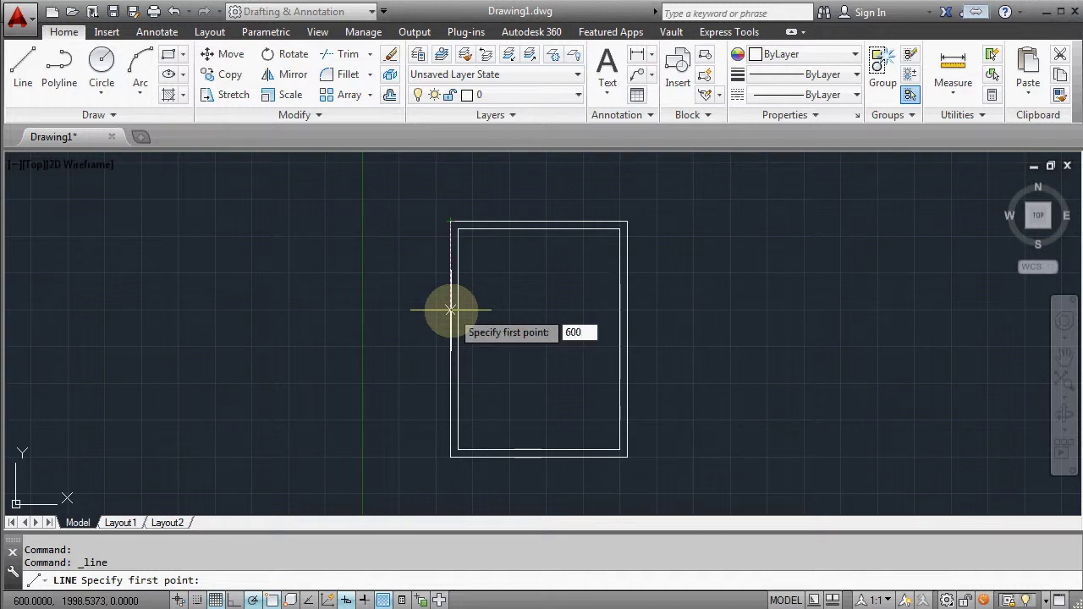
key("Return")
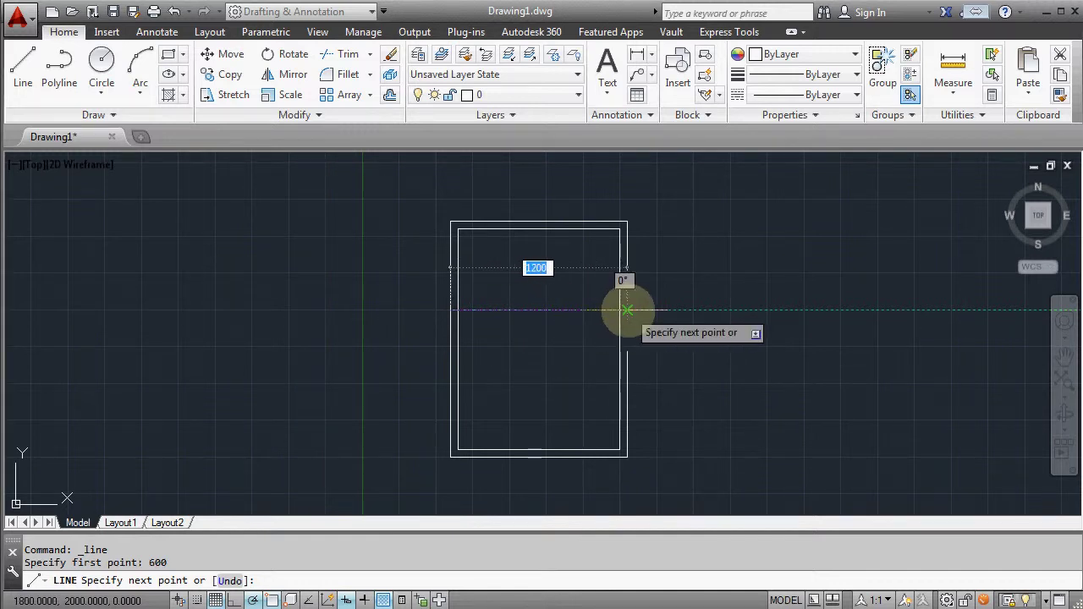
left_click(627, 311)
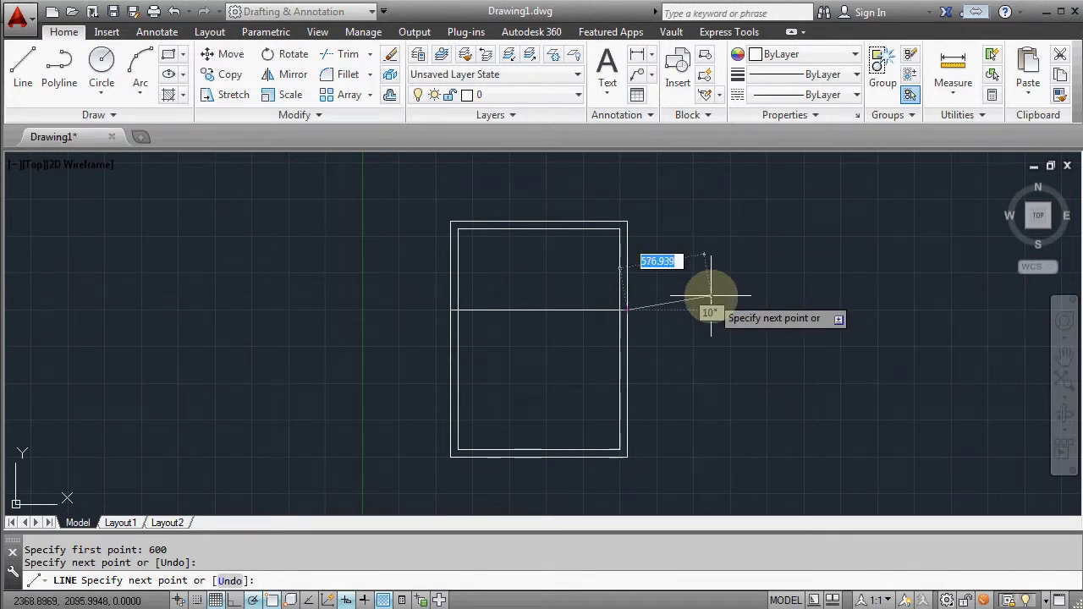
key("Escape")
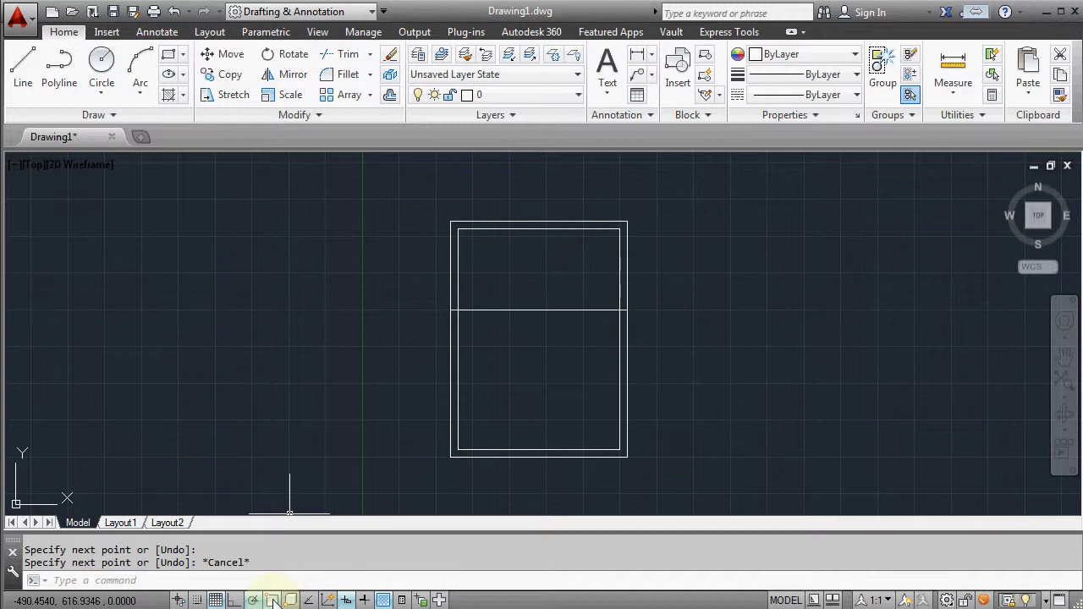
- Enable Midpoint snap and draw a vertical line from the divider's midpoint to the bottom edge
right_click(272, 601)
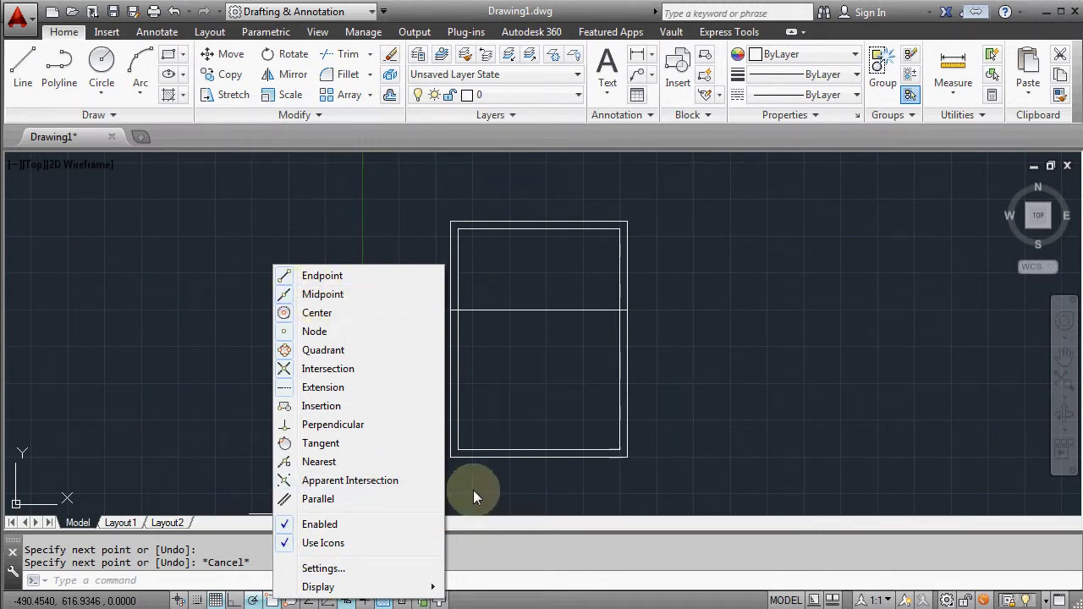
left_click(30, 68)
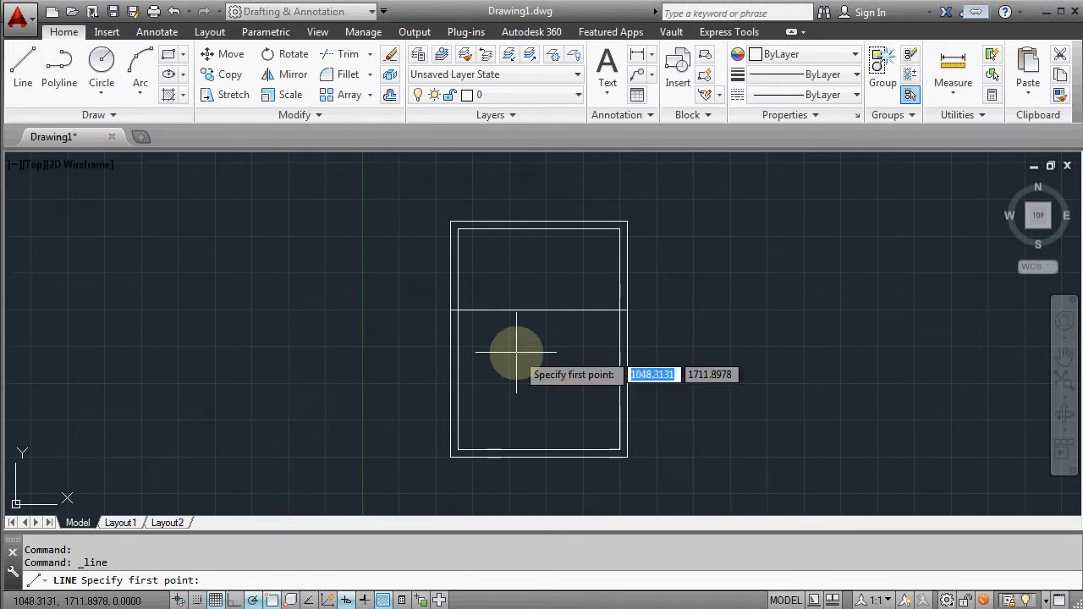
left_click(539, 310)
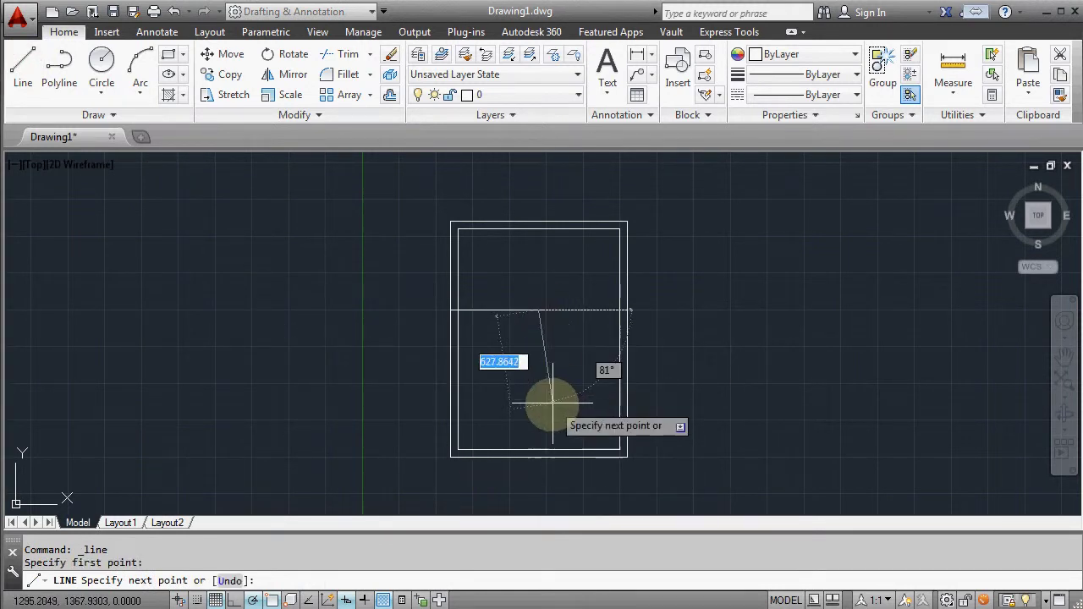
left_click(538, 448)
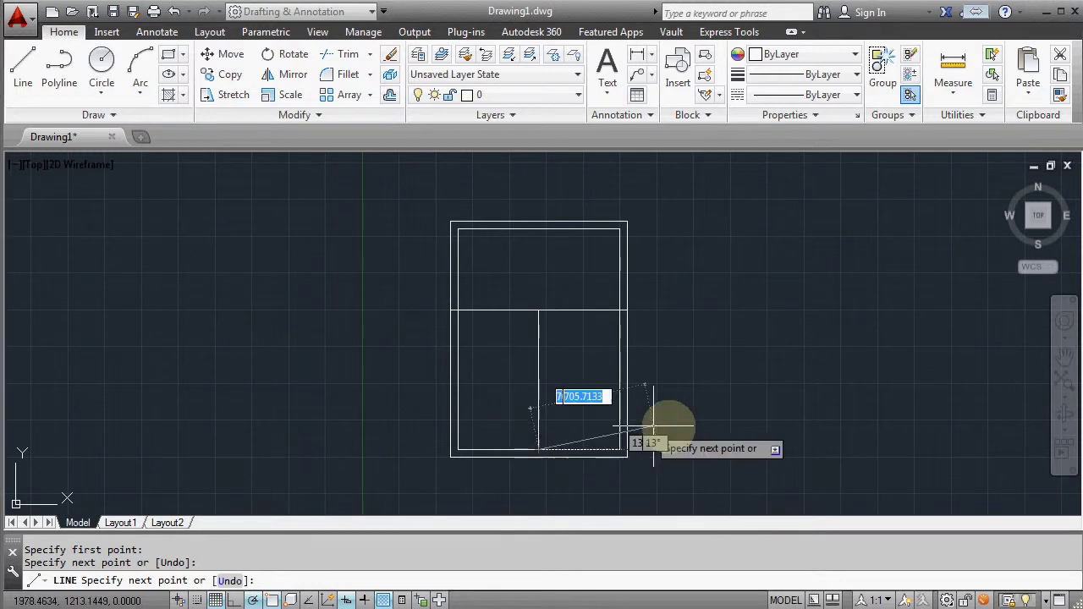
key("Escape")
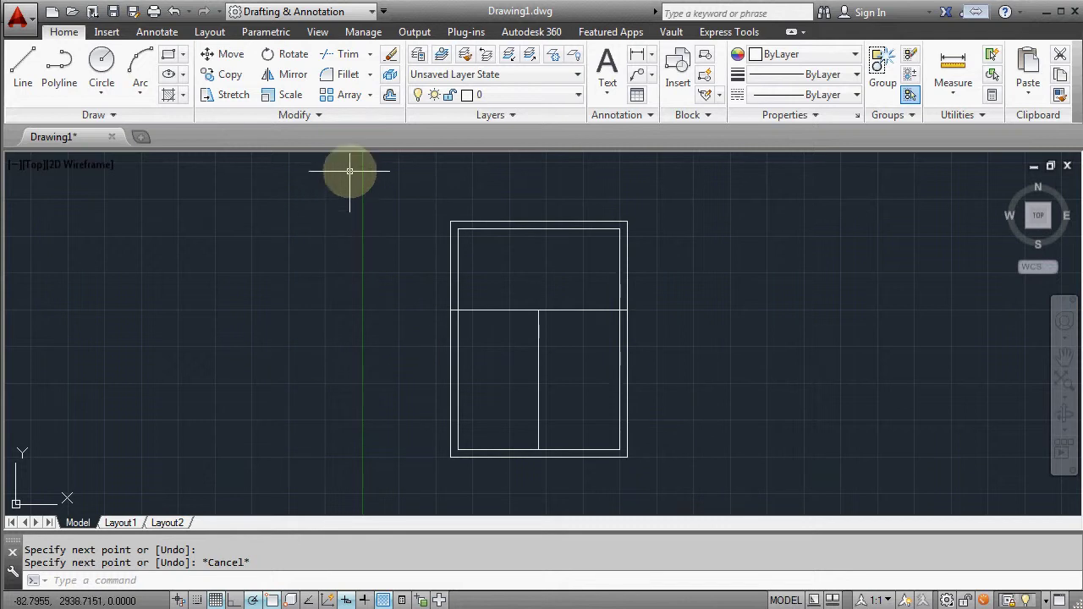
- Offset the horizontal divider 50 units upward as a parallel line
left_click(389, 98)
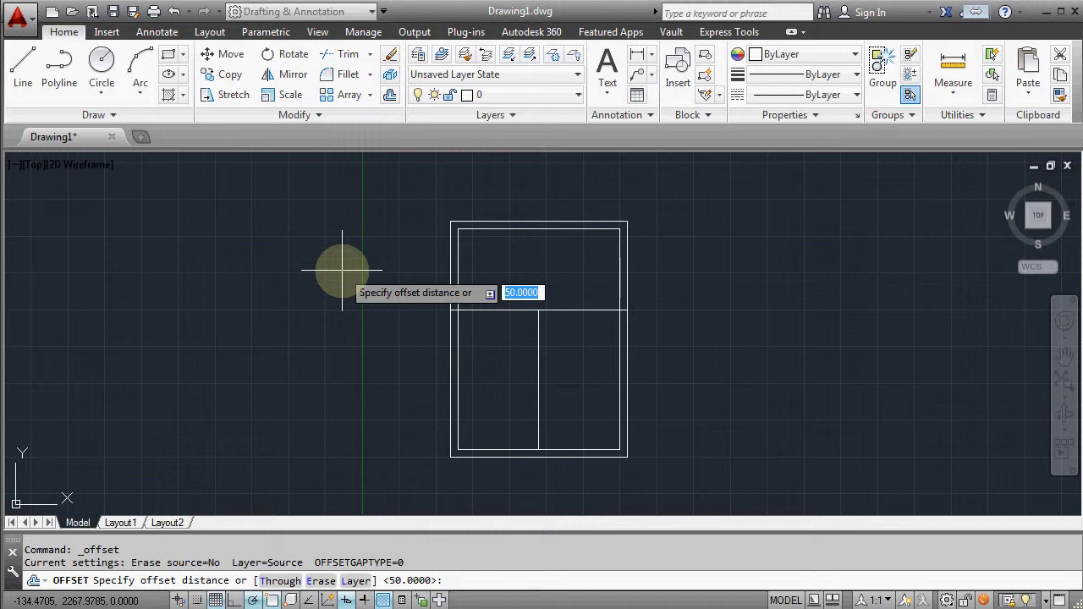
key("Return")
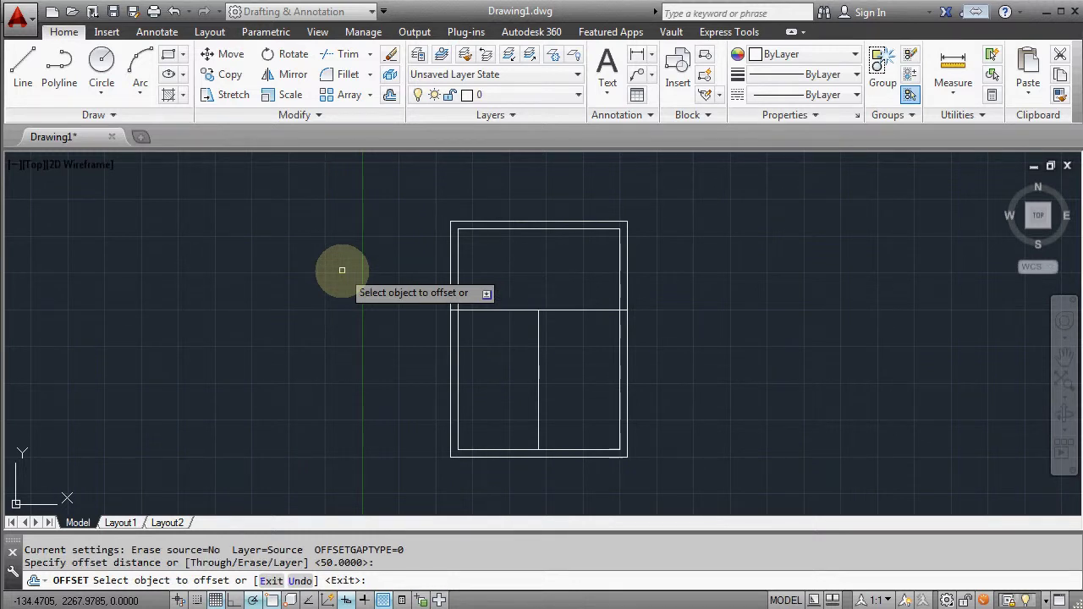
left_click(491, 310)
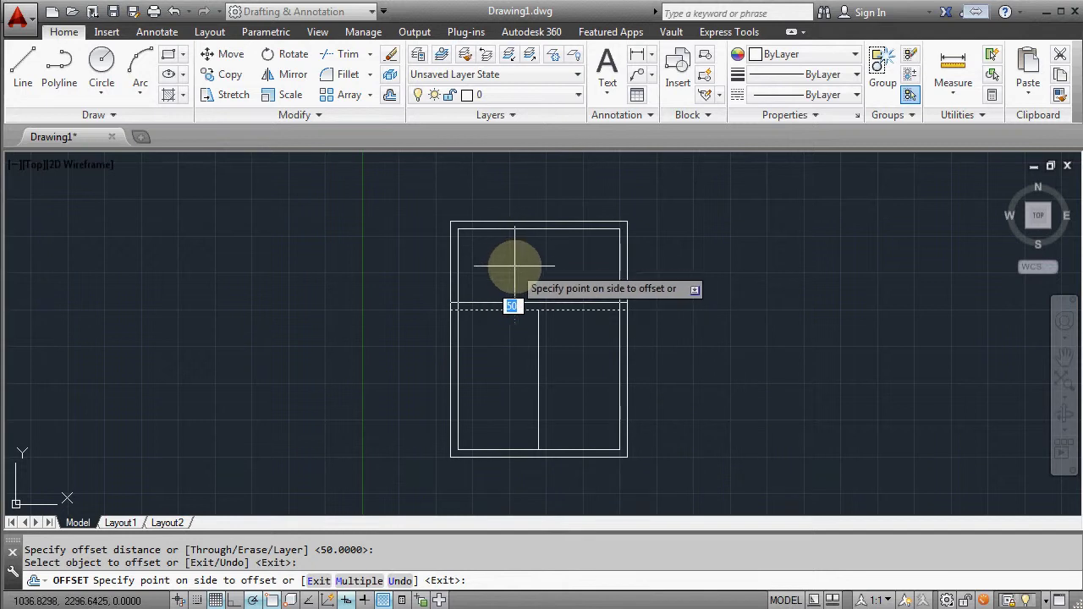
left_click(518, 264)
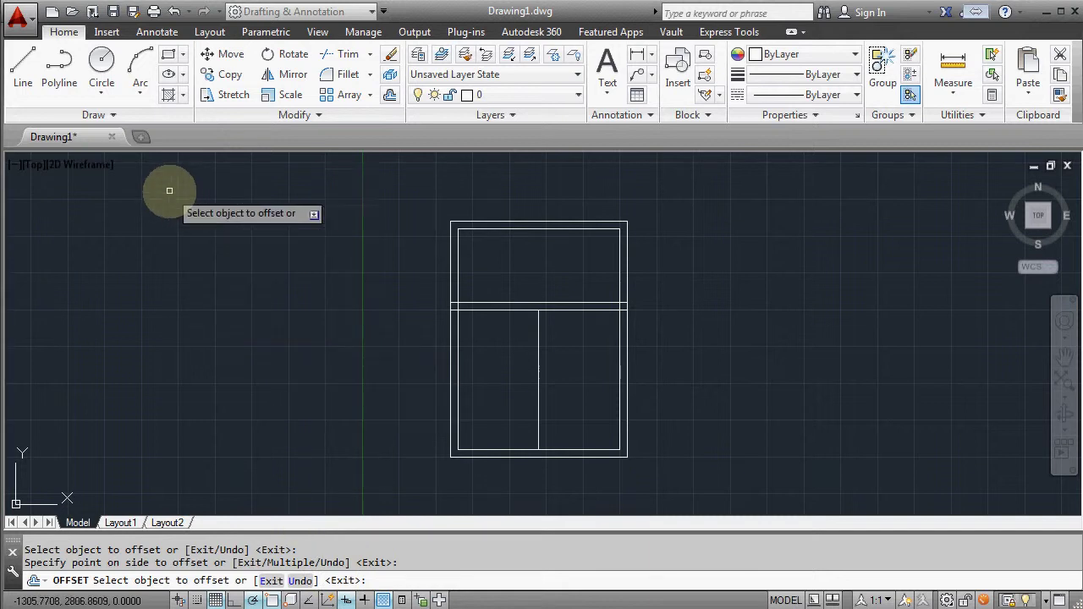
- Offset the vertical middle line 25 units to both the left and the right
left_click(389, 96)
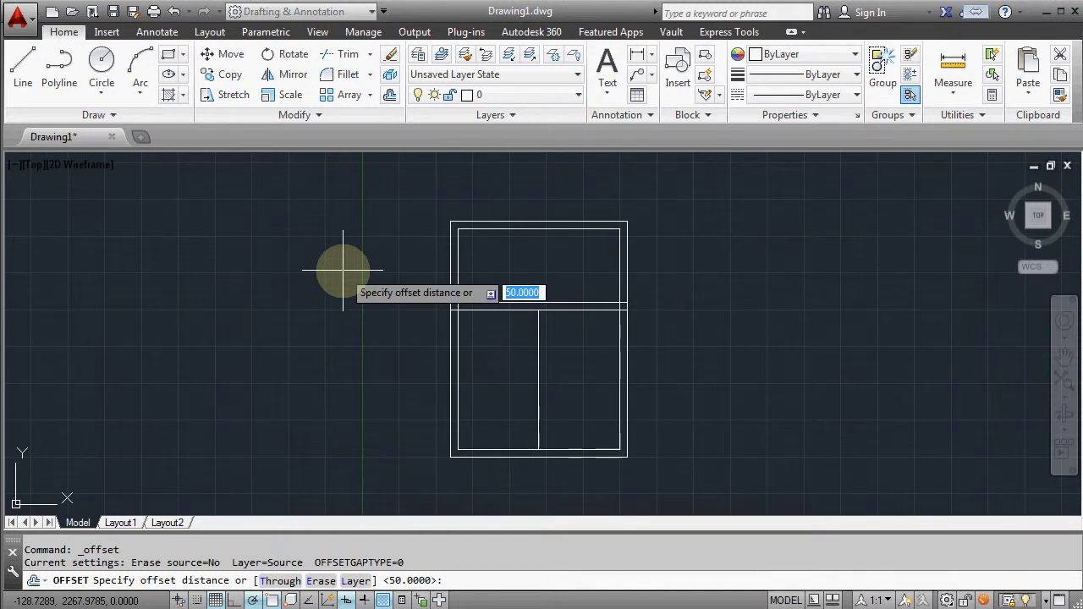
type("25")
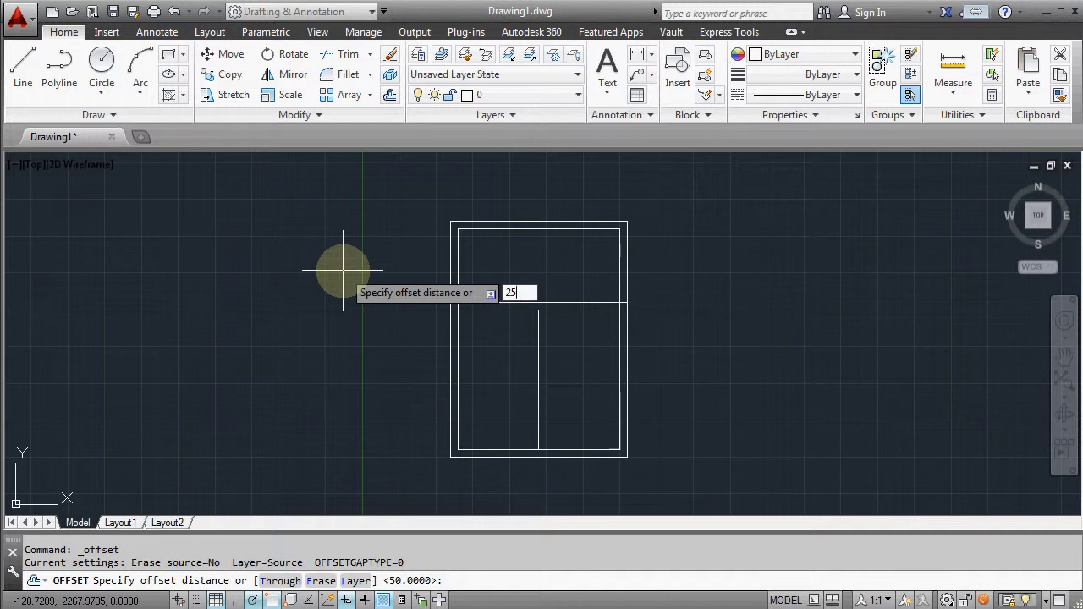
key("Return")
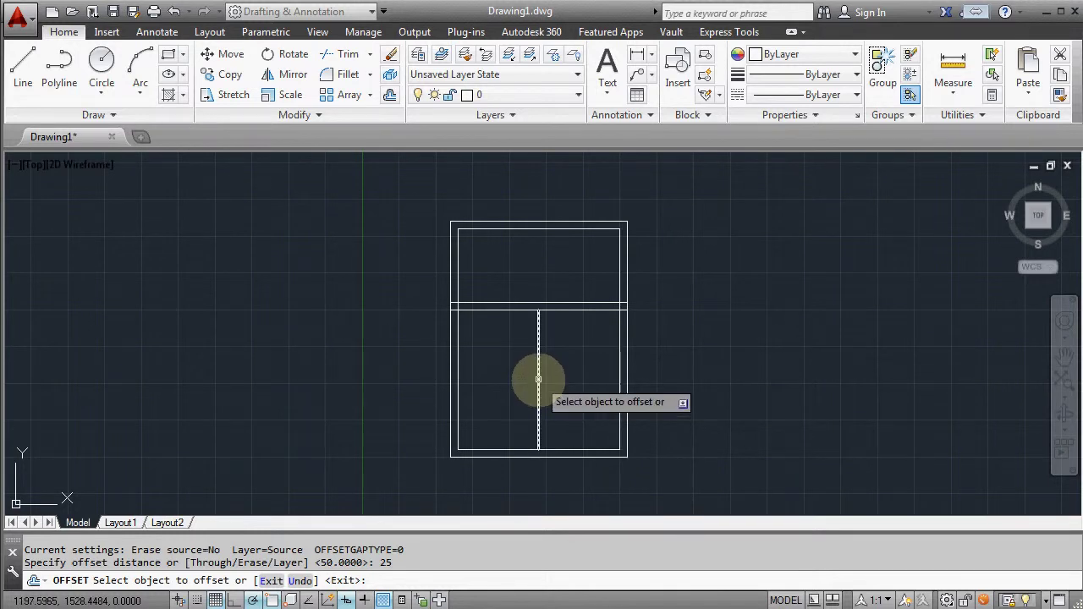
left_click(538, 381)
left_click(500, 380)
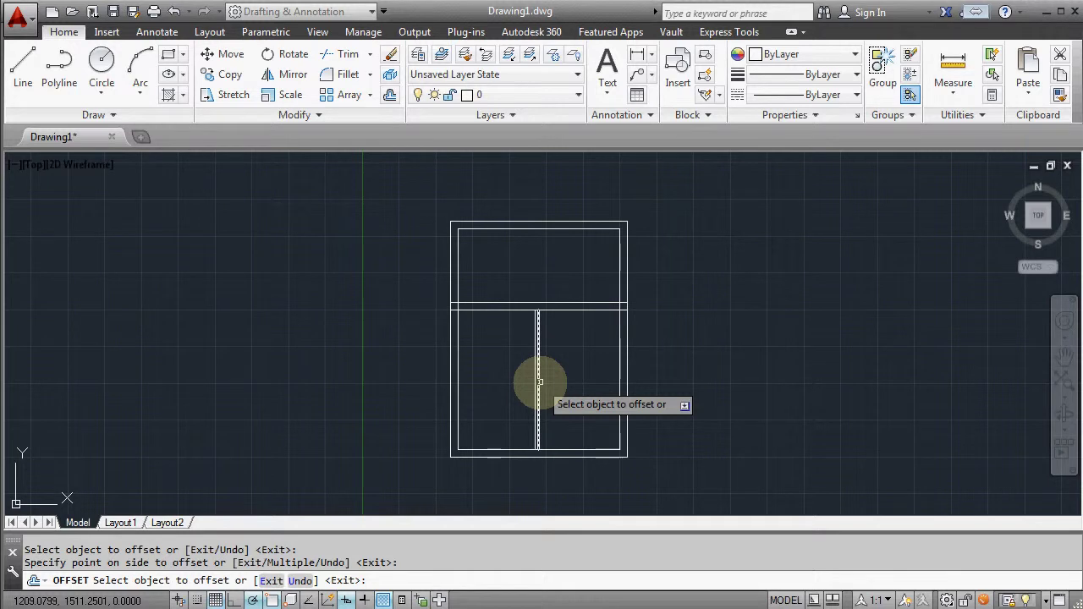
left_click(538, 381)
left_click(579, 381)
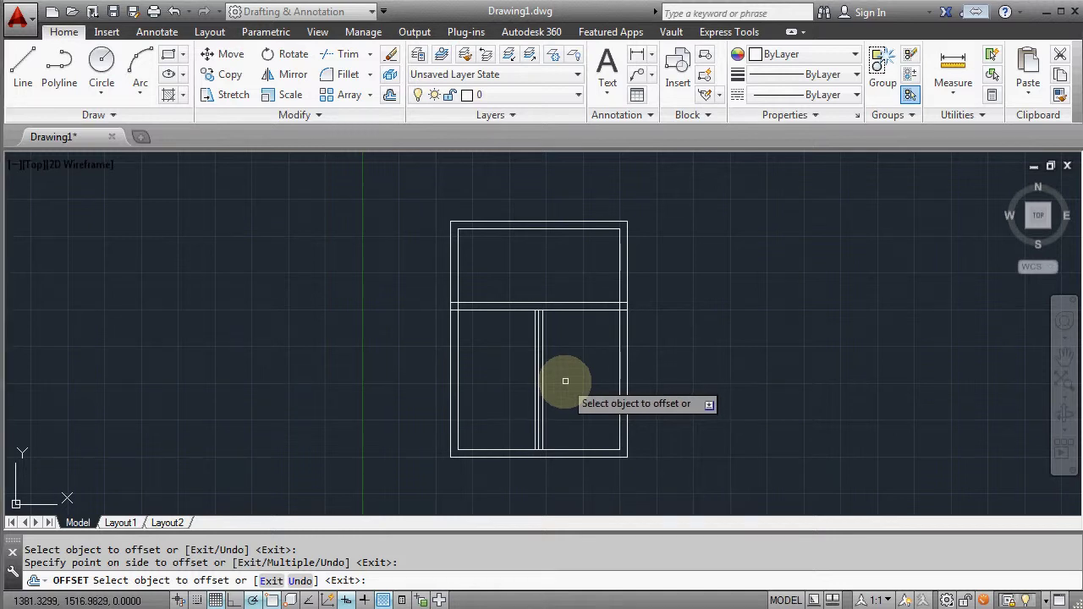
key("Escape")
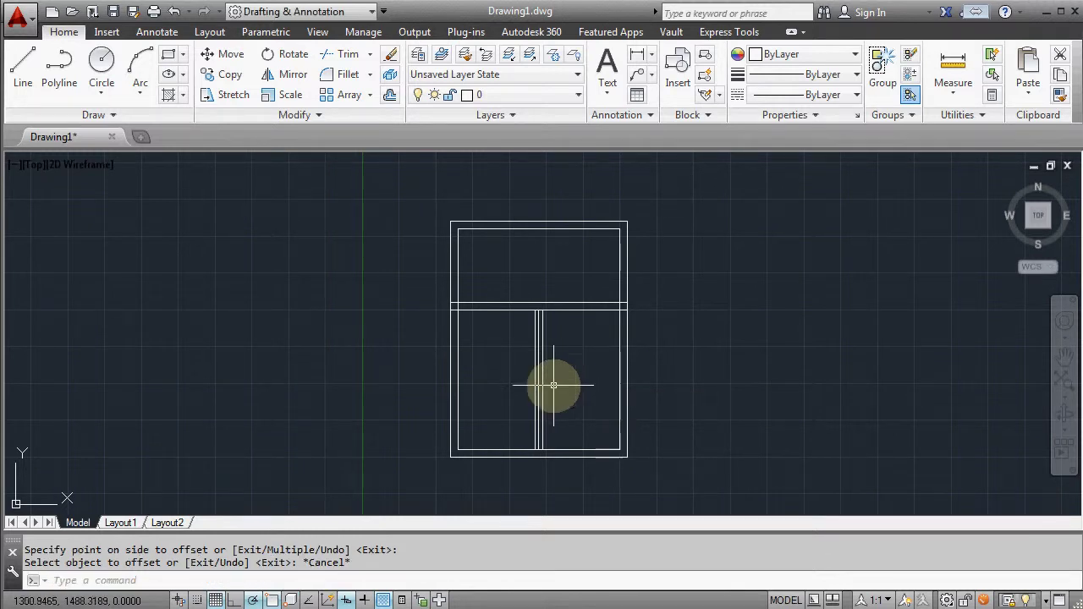
- Erase the original middle vertical line
scroll(553, 386, "up", 2)
scroll(533, 359, "up", 2)
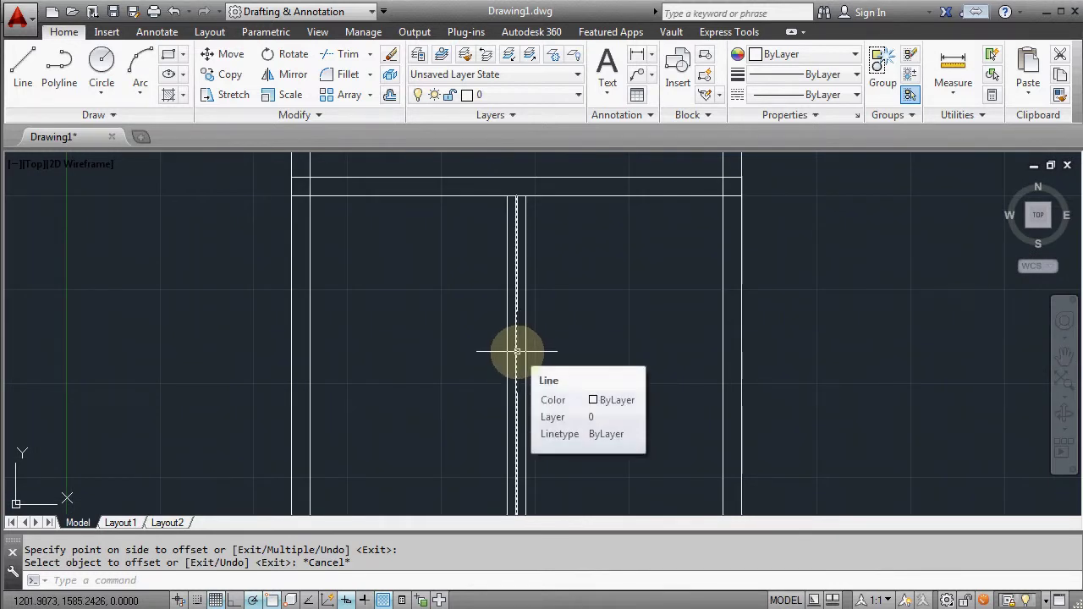
left_click(517, 350)
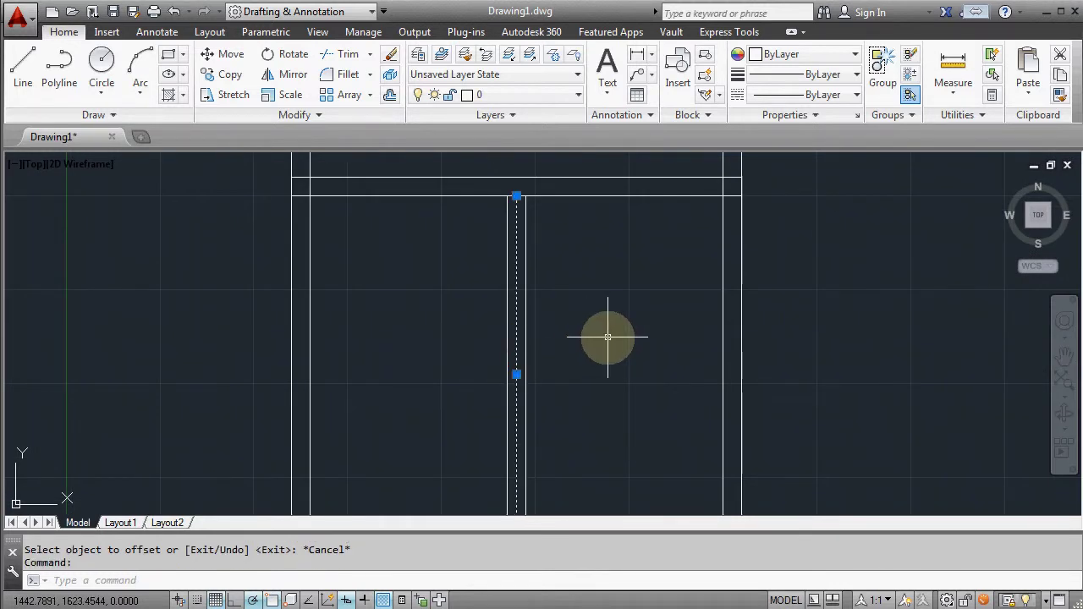
key("Delete")
scroll(607, 338, "down", 4)
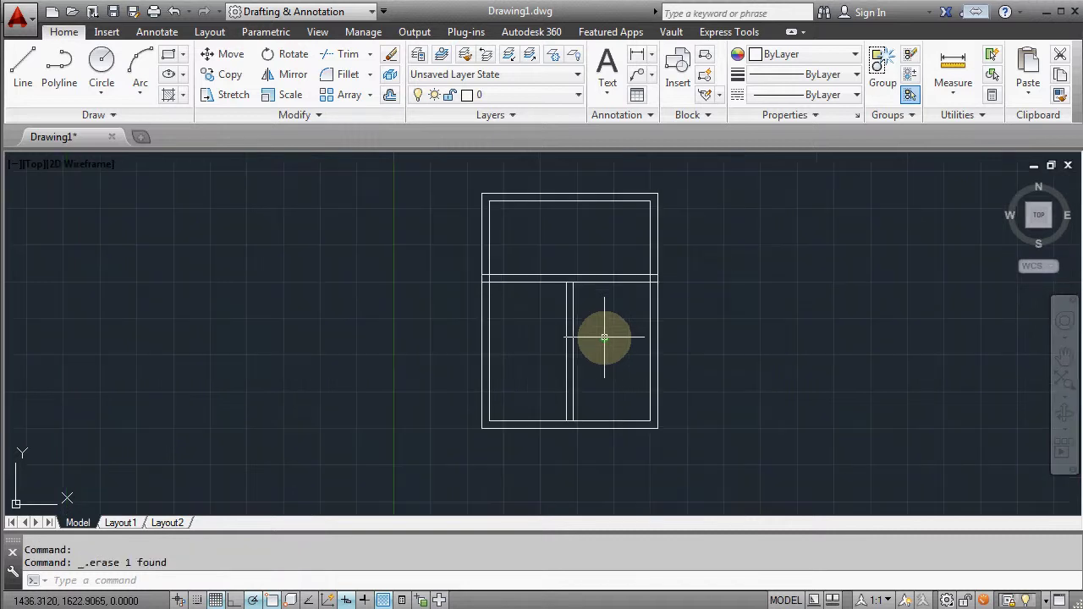
- Trim the upper and lower crossing segments between the left vertical lines, using all objects as edges
middle_click_drag(593, 327, 592, 360)
scroll(585, 352, "up", 2)
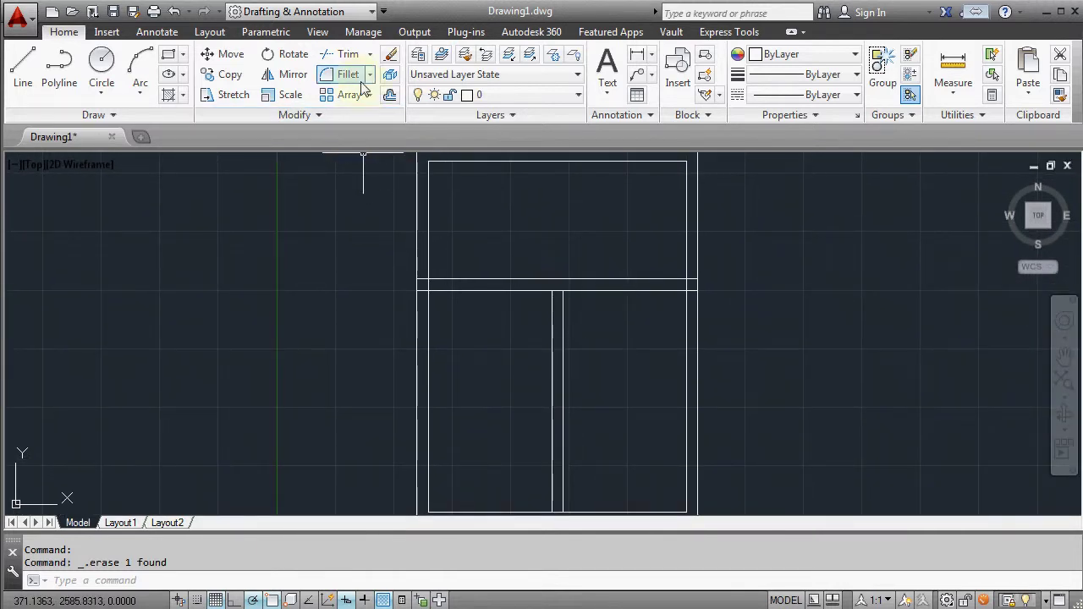
left_click(347, 53)
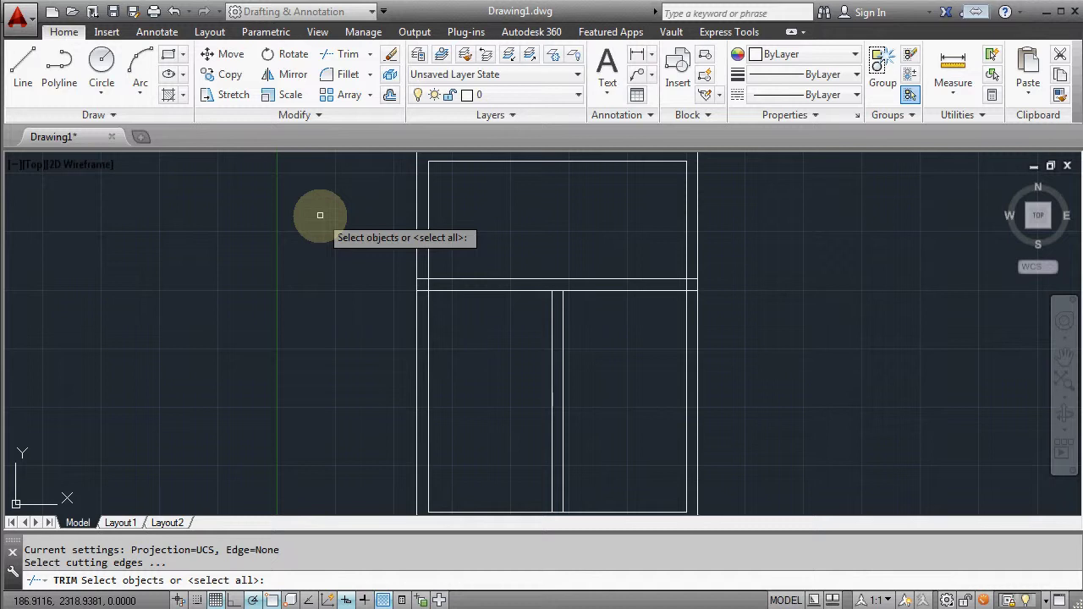
key("Return")
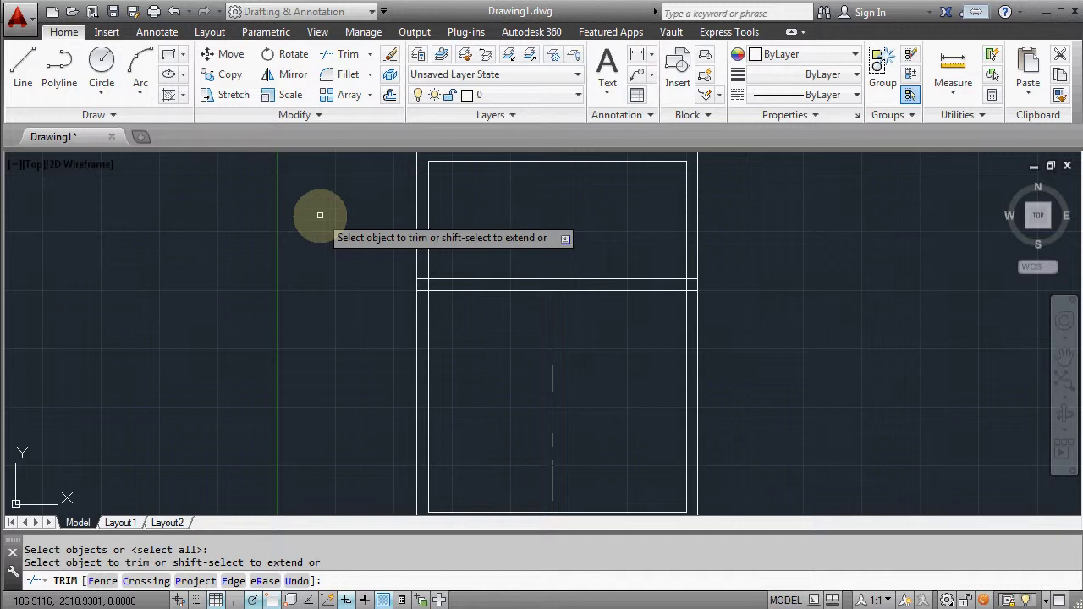
scroll(352, 270, "up", 5)
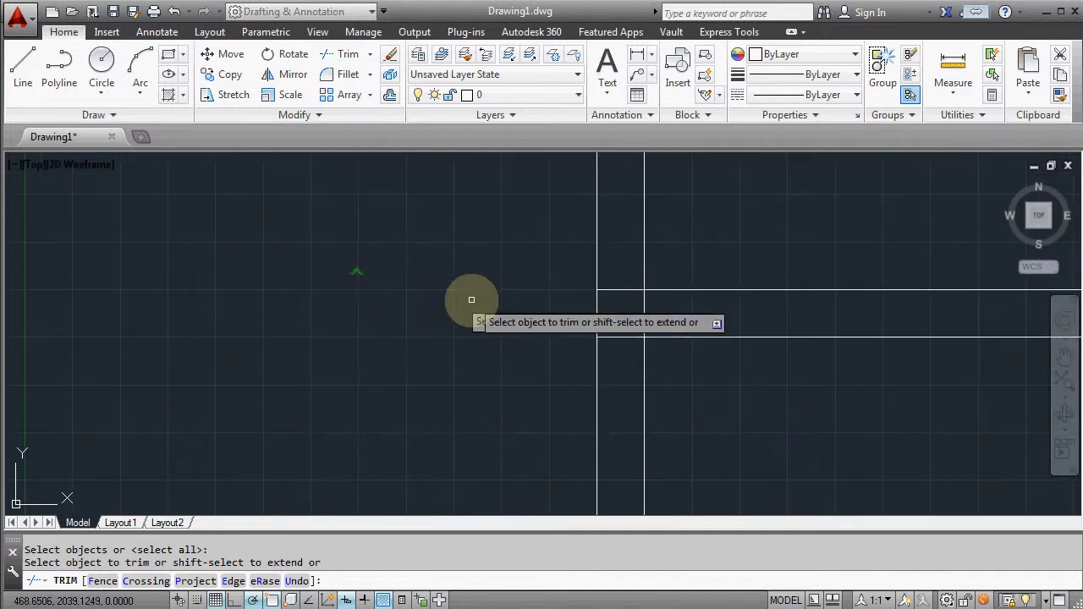
left_click(619, 291)
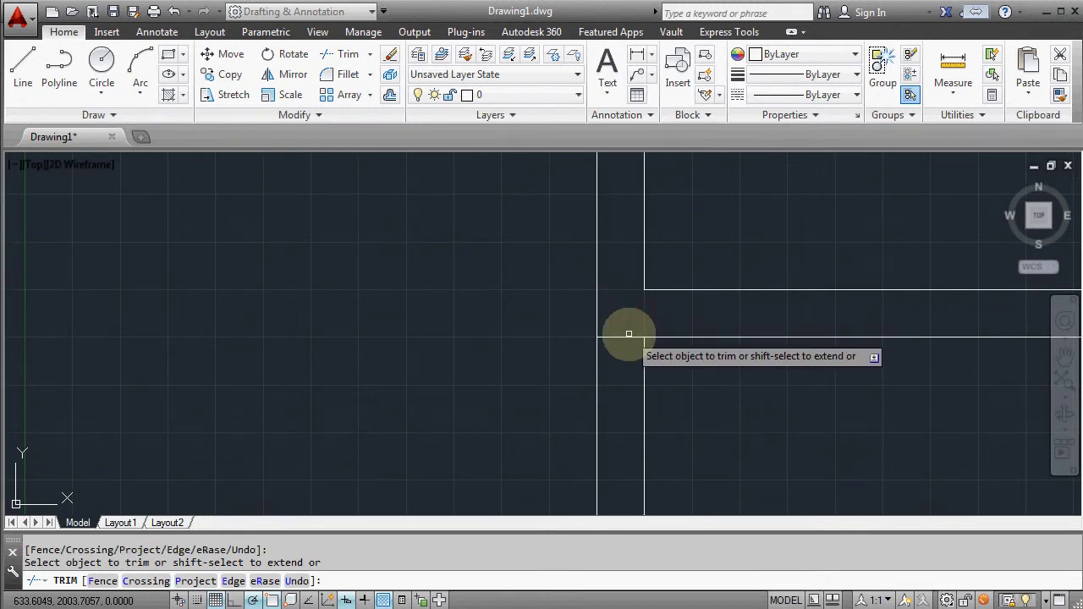
left_click(625, 338)
- Trim the remaining short segments at the middle, right and bottom junctions
scroll(399, 309, "down", 3)
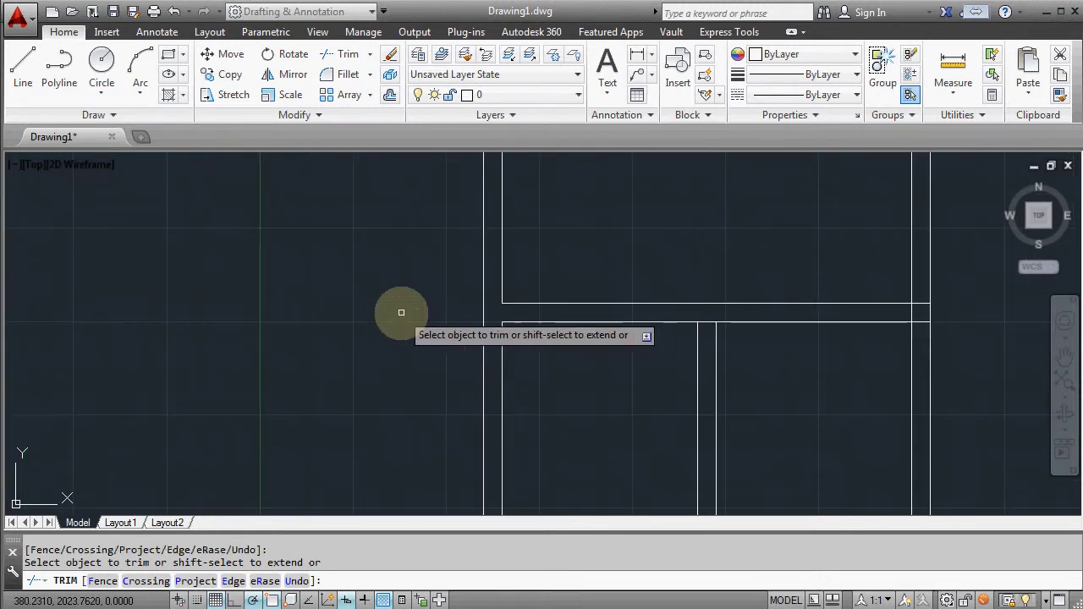
left_click(702, 323)
scroll(601, 334, "down", 2)
scroll(803, 322, "up", 5)
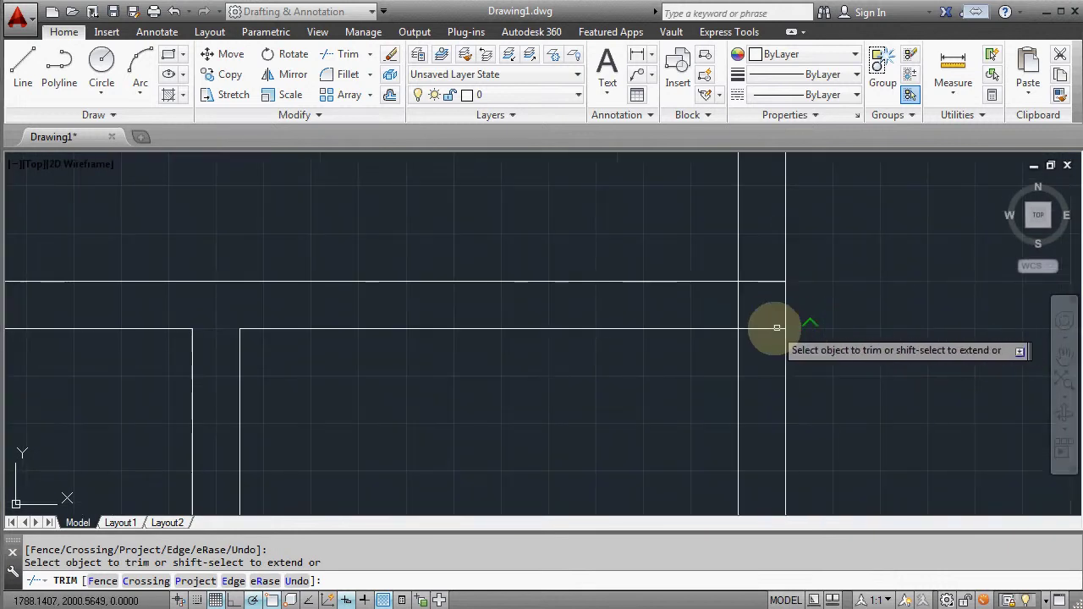
left_click(766, 327)
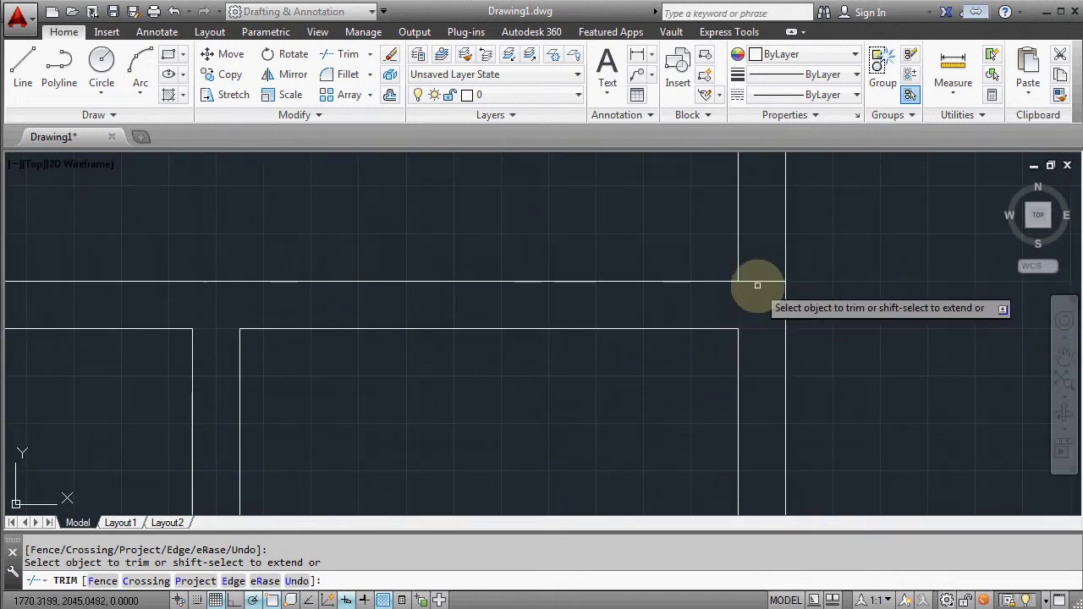
left_click(757, 285)
scroll(759, 280, "down", 4)
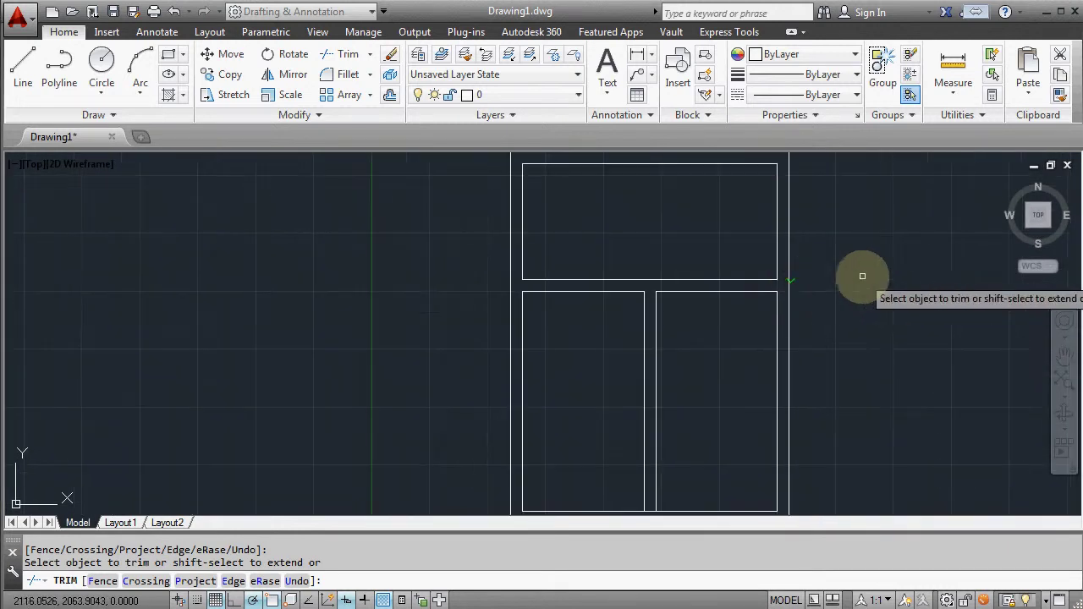
left_click(651, 509)
scroll(650, 504, "up", 5)
scroll(652, 505, "down", 6)
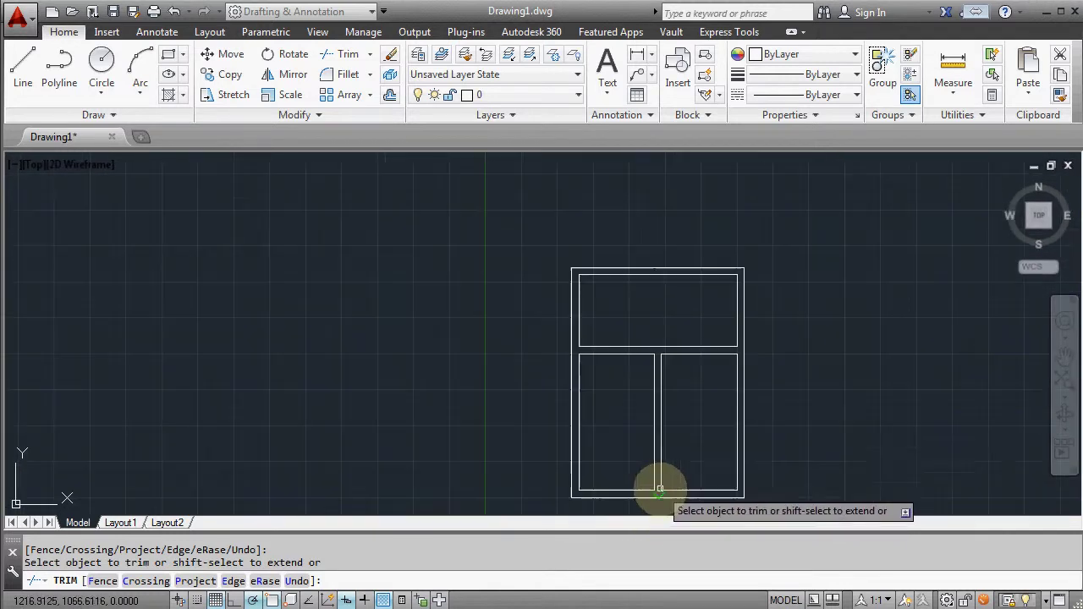
right_click(686, 449)
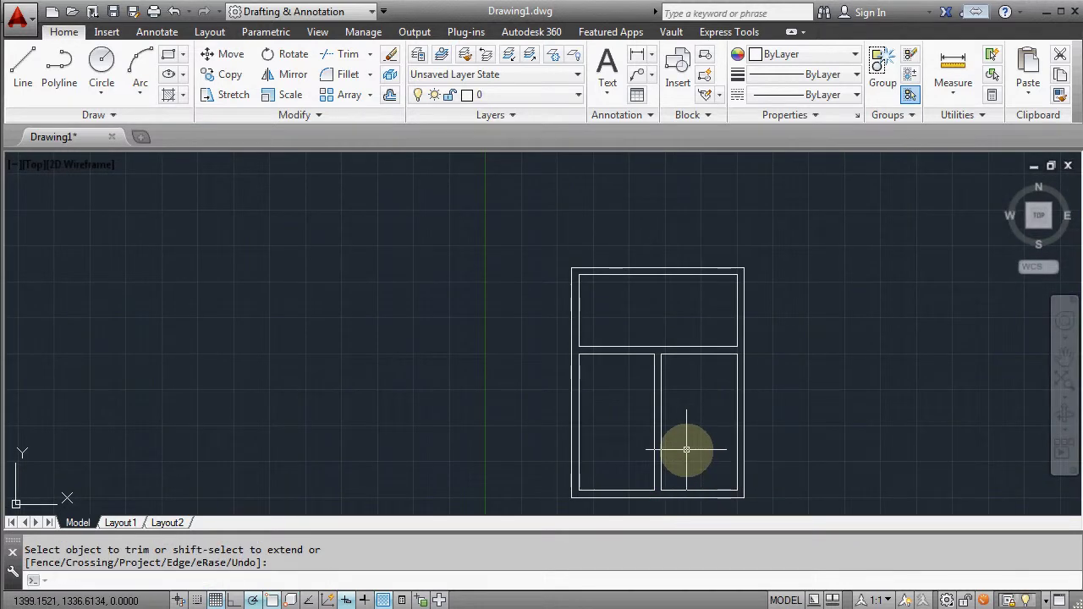
mouse_move(686, 450)
middle_mouse_down()
mouse_move(549, 398)
mouse_move(349, 400)
mouse_move(358, 437)
middle_mouse_up()
scroll(348, 400, "down", 2)
- Window-select every line of the finished window drawing
scroll(358, 437, "down", 2)
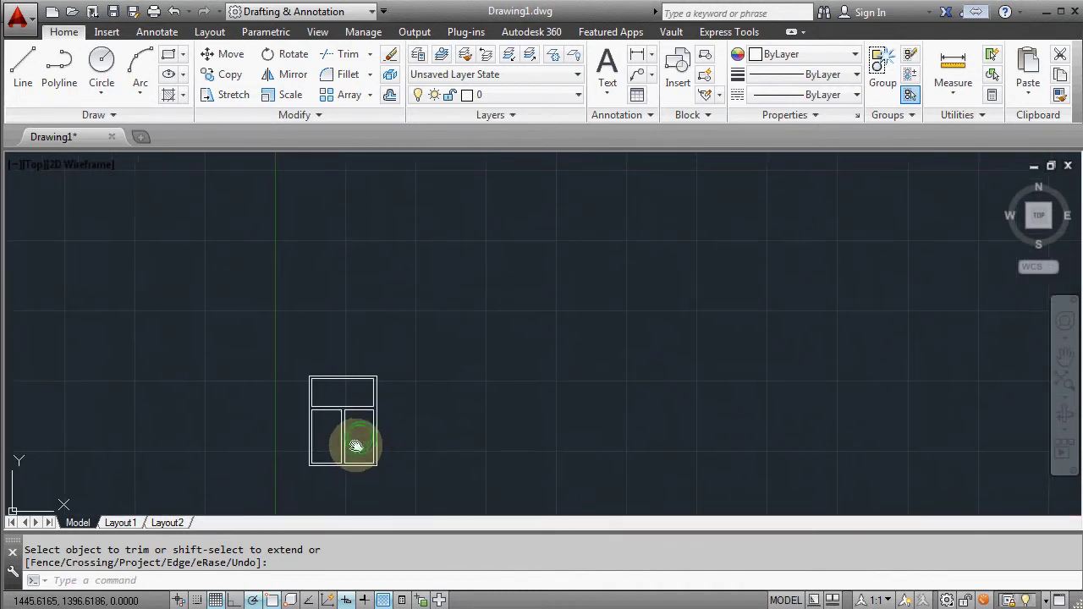
left_click(268, 338)
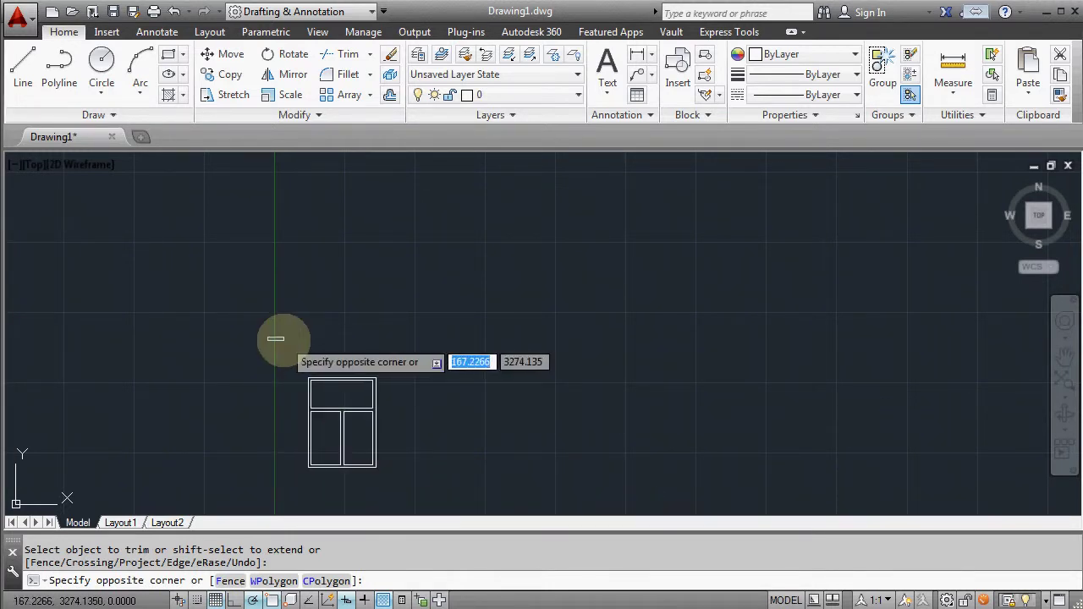
left_click(435, 491)
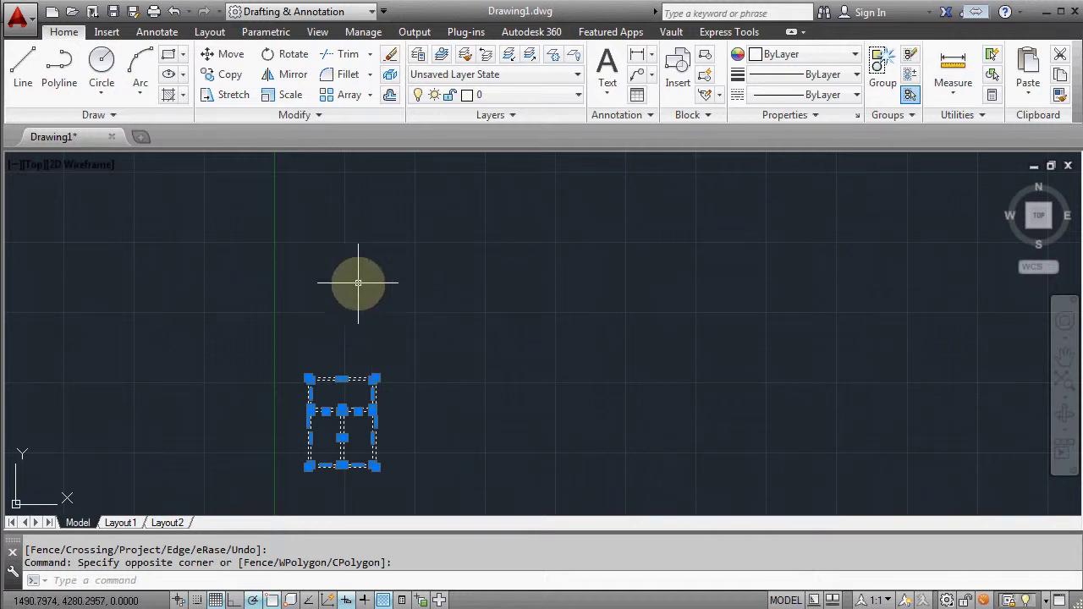
- Array the window into 3 columns and 2 rows, spaced 2200 across and 3100 apart
left_click(337, 100)
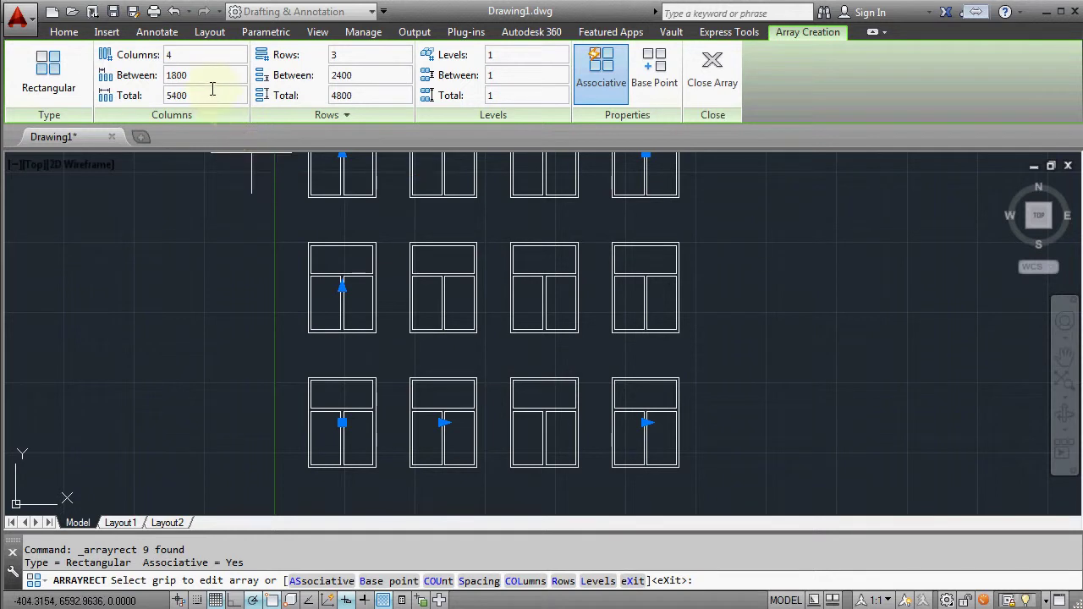
left_click(186, 55)
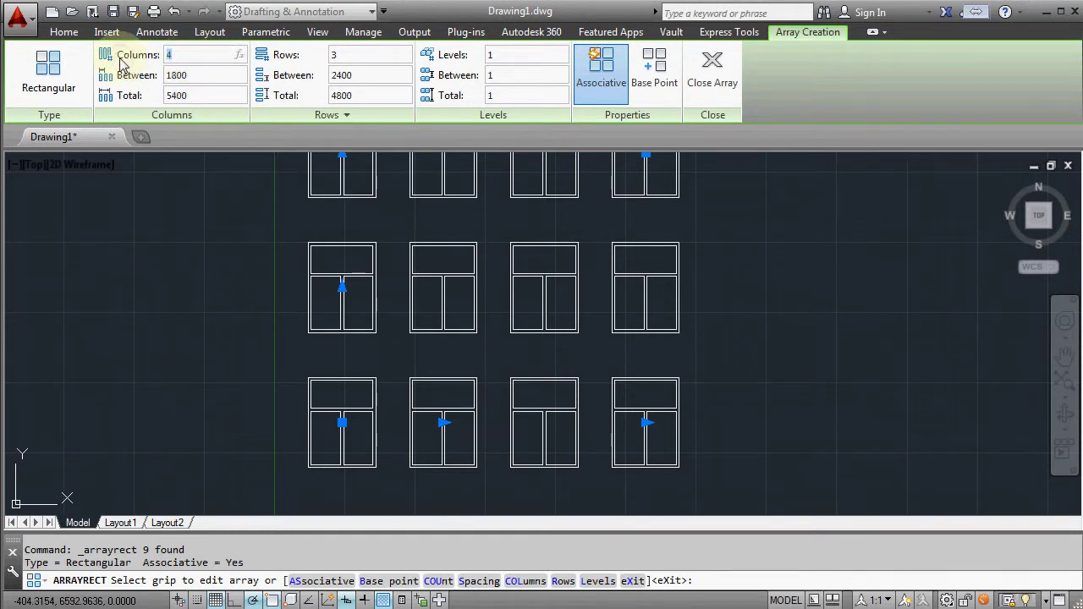
type("3")
left_click(333, 56)
type("2")
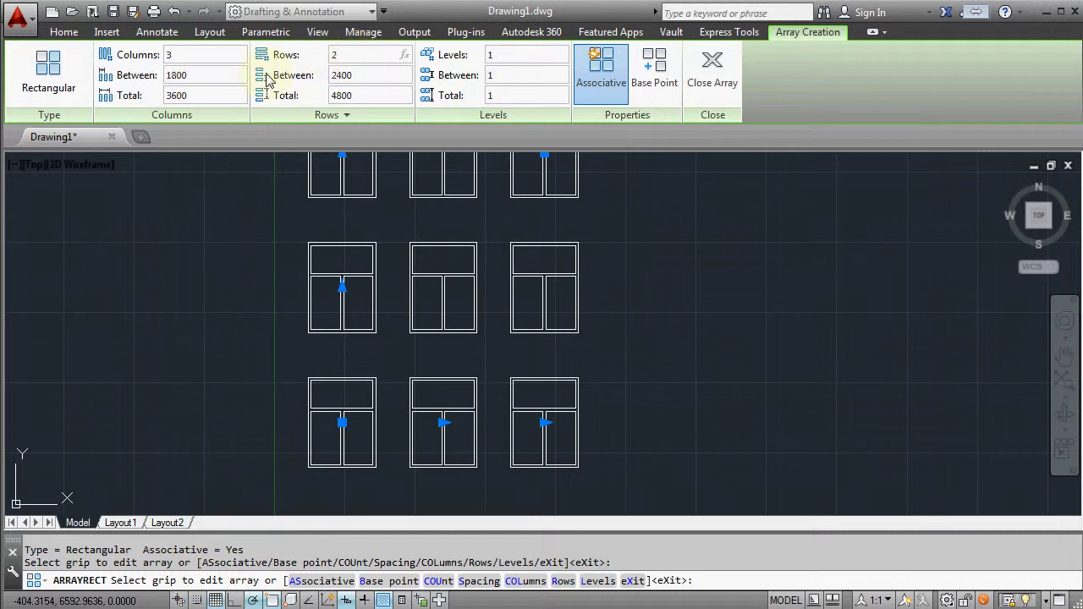
left_click(221, 76)
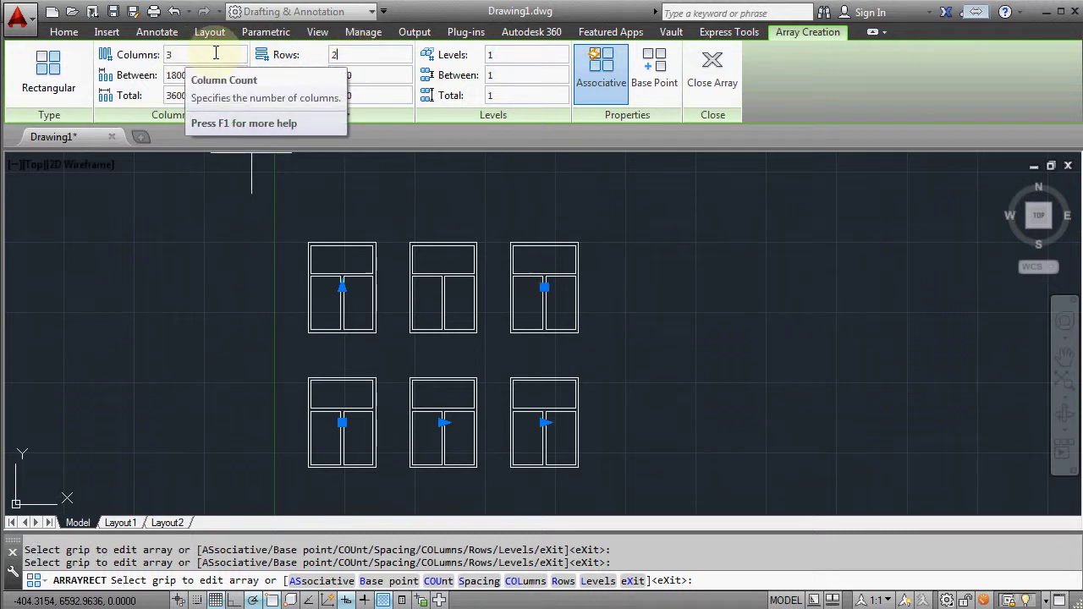
left_click(182, 141)
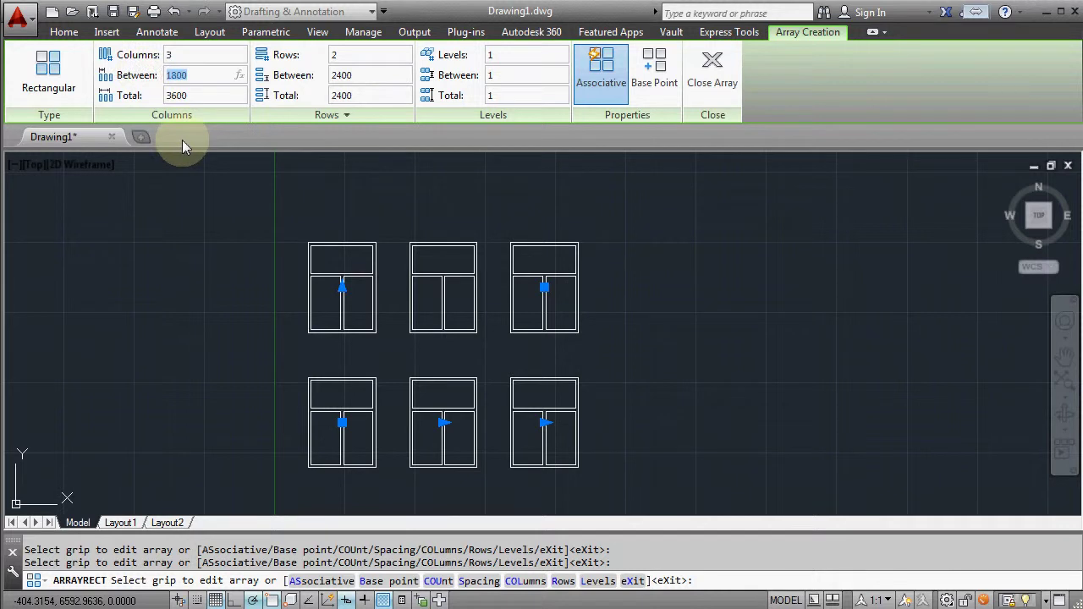
type("2")
type("20")
type("0")
left_click(349, 76)
type("3100")
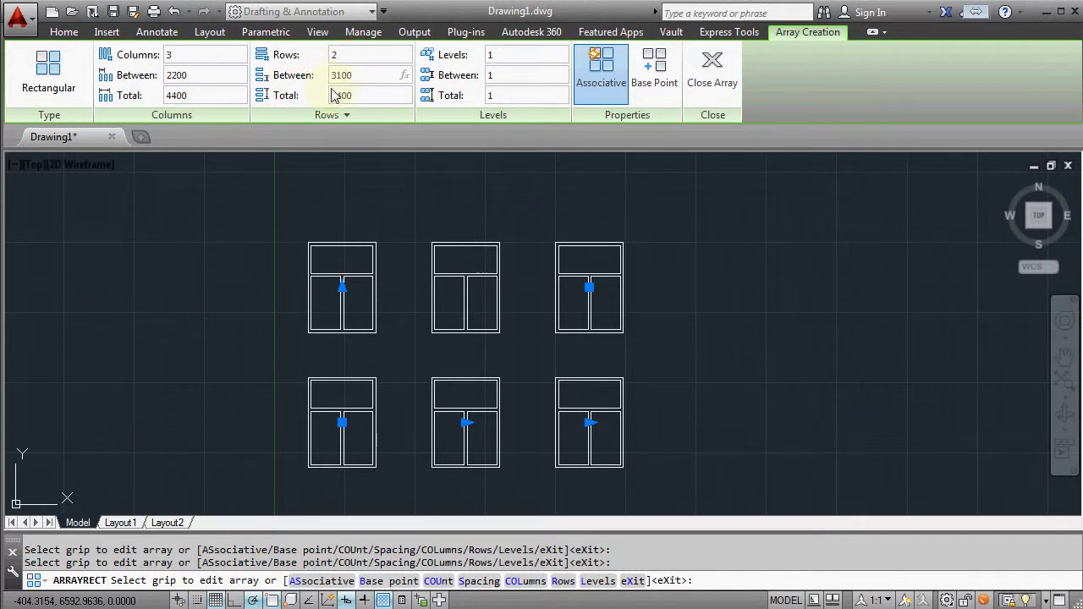
key("Return")
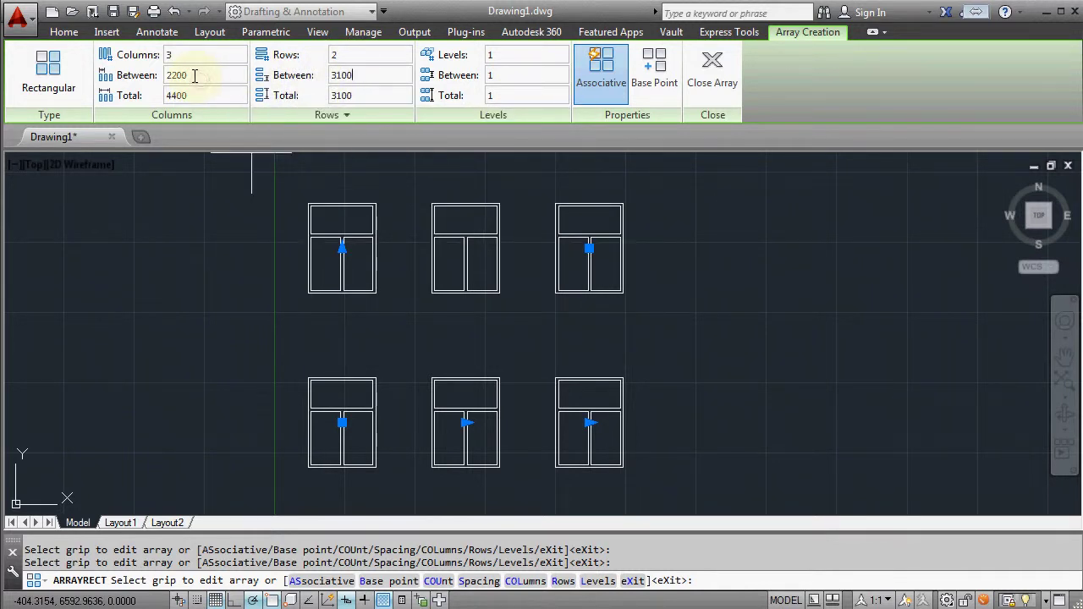
left_click(195, 76)
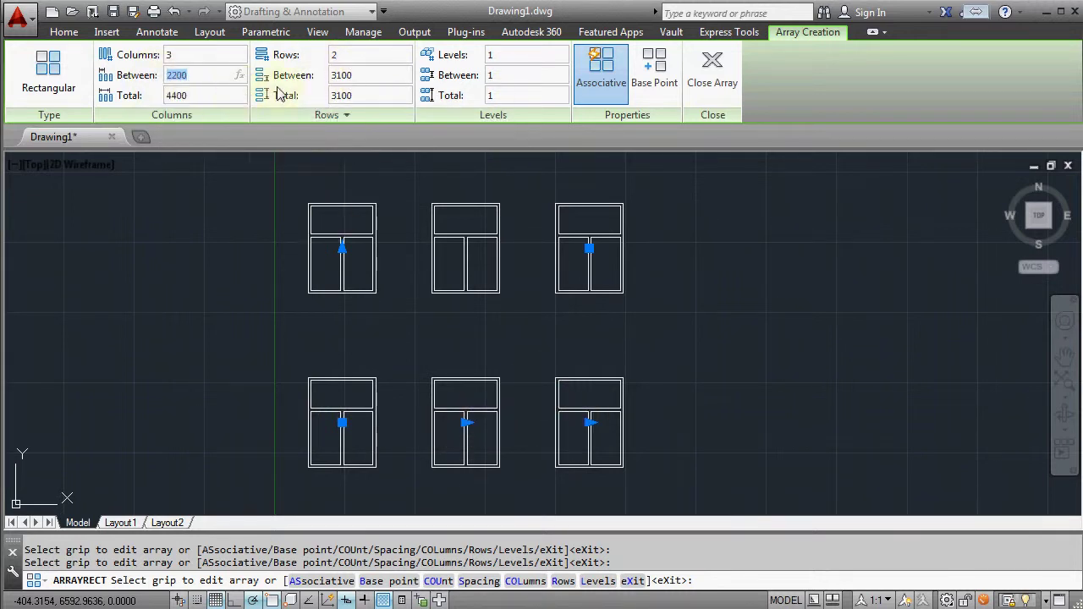
left_click(712, 71)
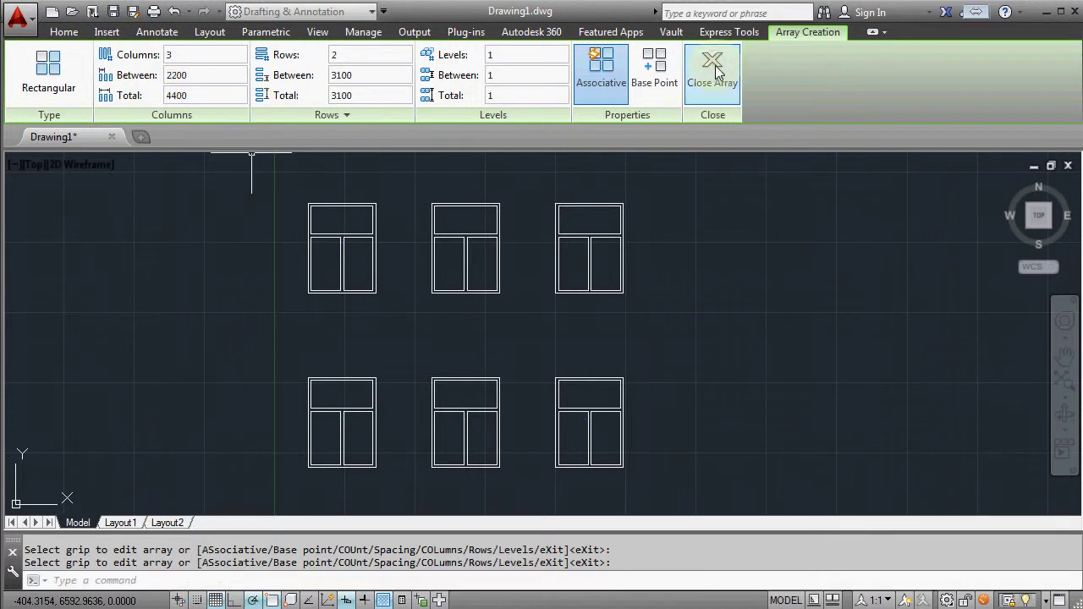
scroll(821, 398, "down", 2)
middle_click_drag(767, 324, 766, 419)
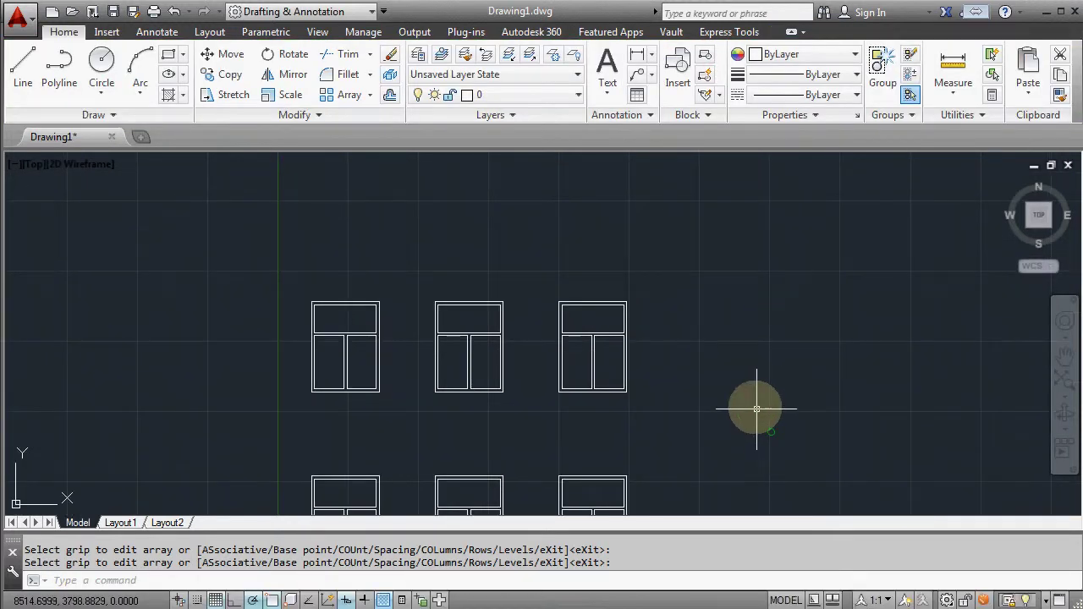
left_click(25, 67)
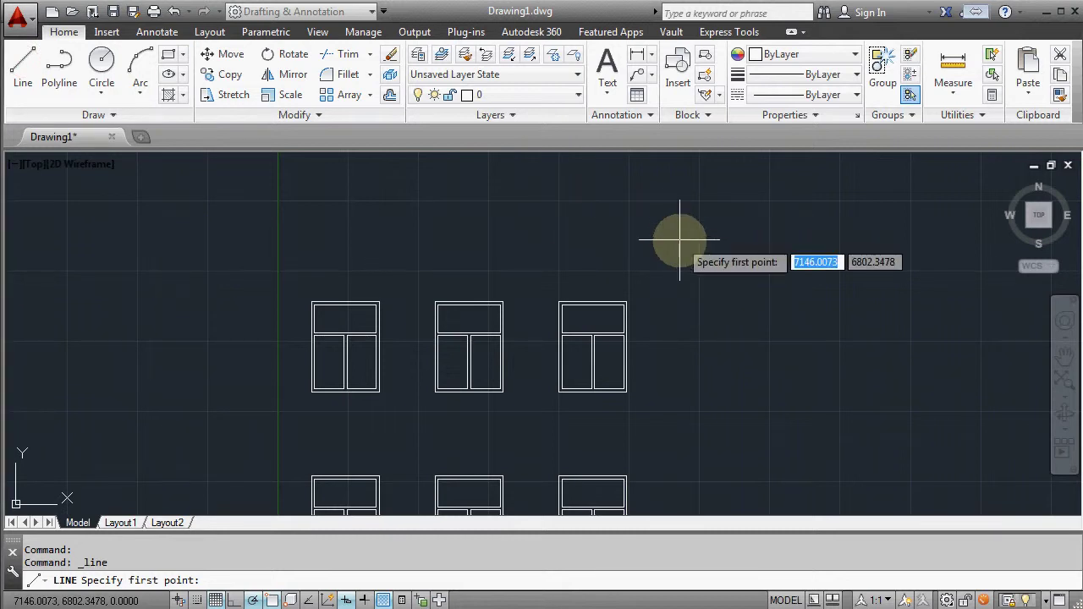
scroll(677, 234, "up", 6)
scroll(676, 234, "down", 2)
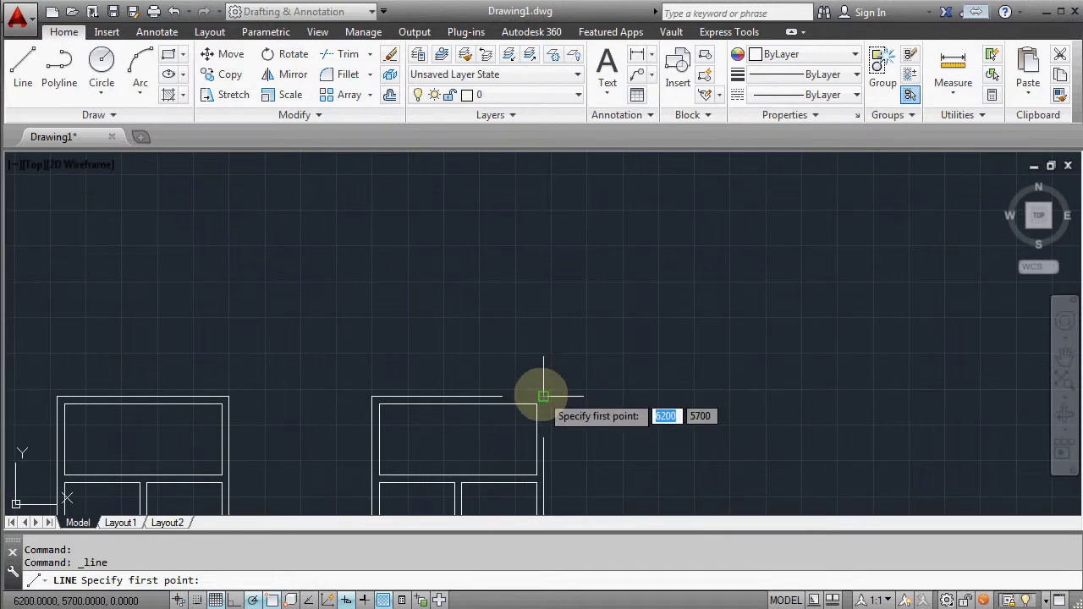
left_click(544, 395)
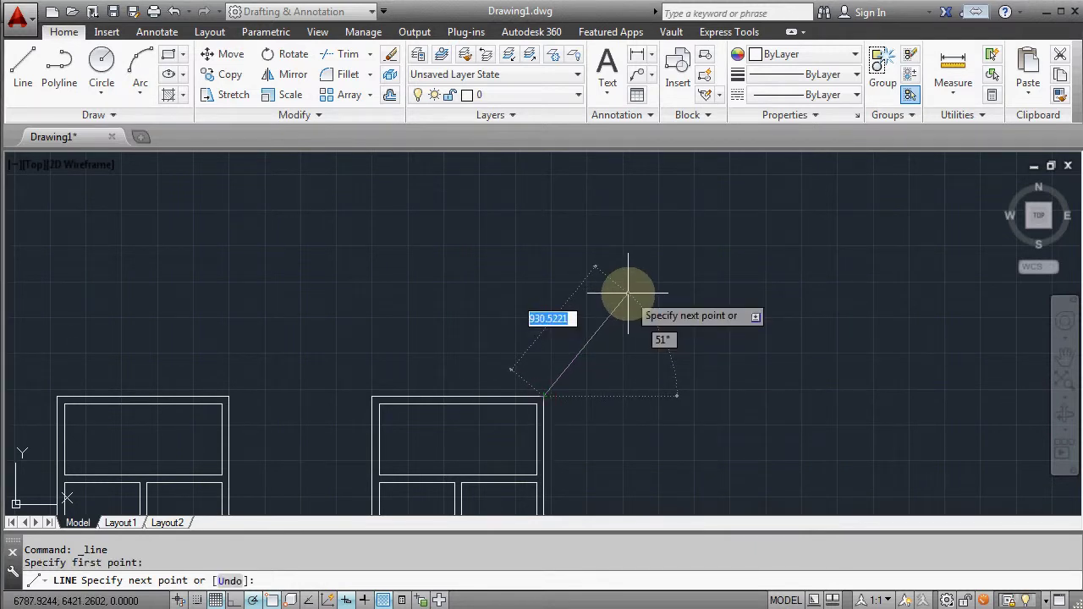
type("600")
key("Tab")
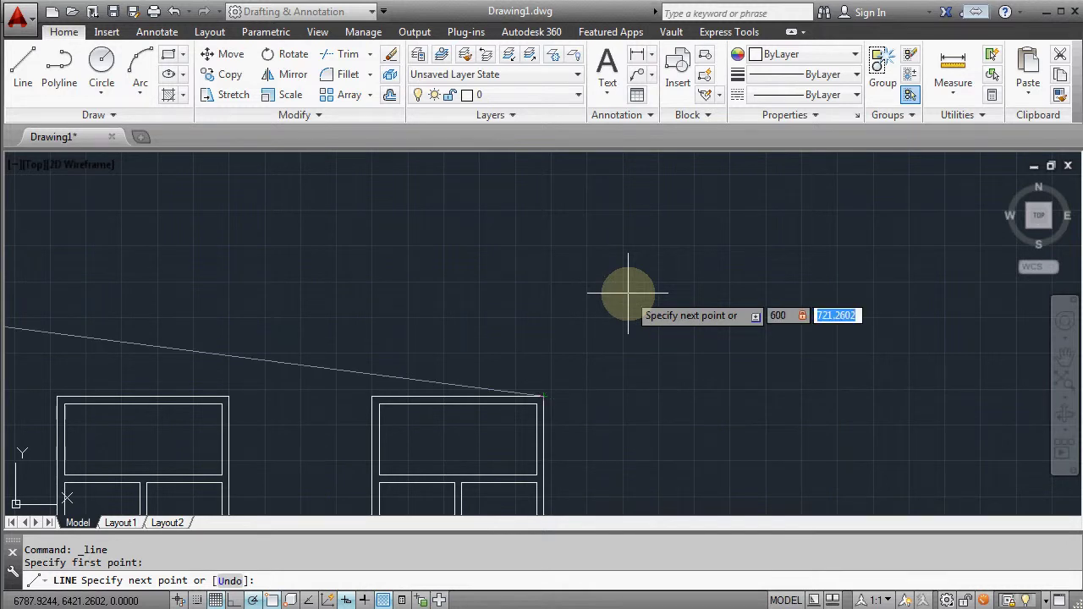
type("1000")
key("Return")
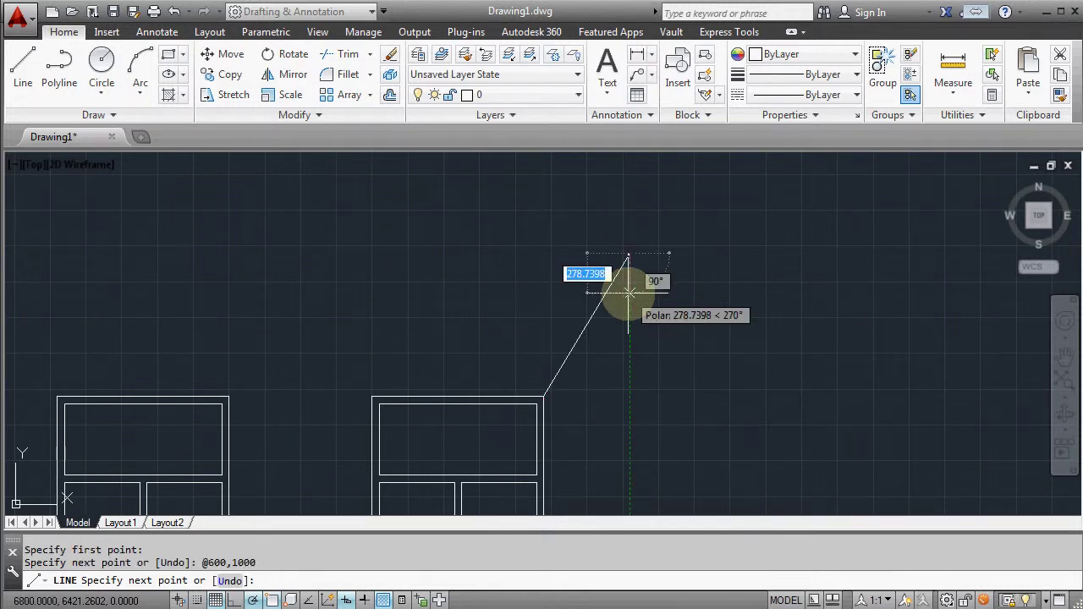
key("Escape")
- Zoom out and pan to show both window rows and the origin
scroll(677, 305, "down", 2)
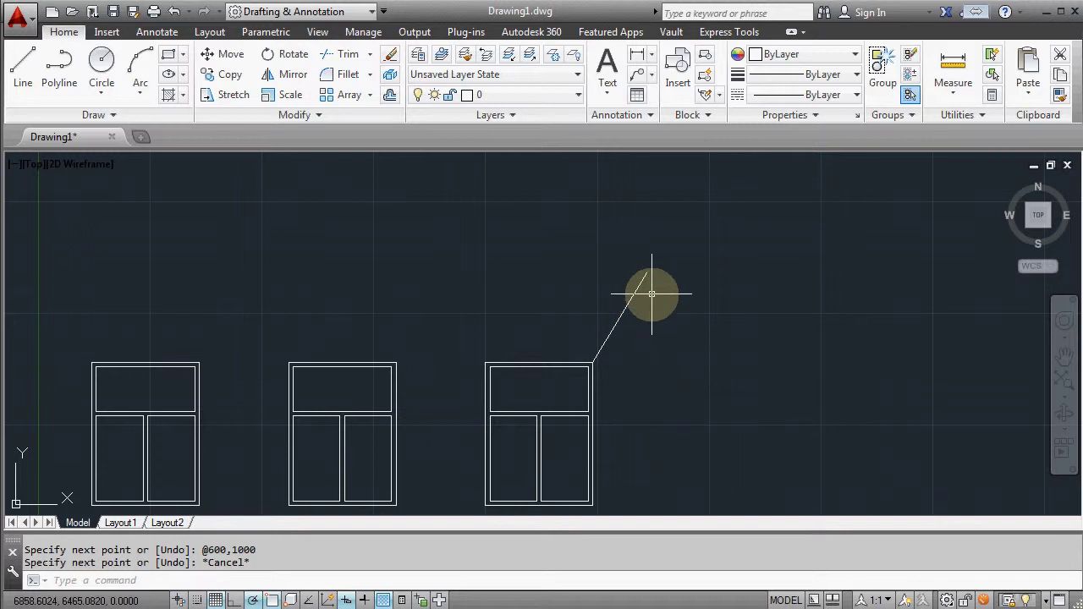
scroll(660, 296, "down", 1)
middle_click_drag(666, 297, 751, 254)
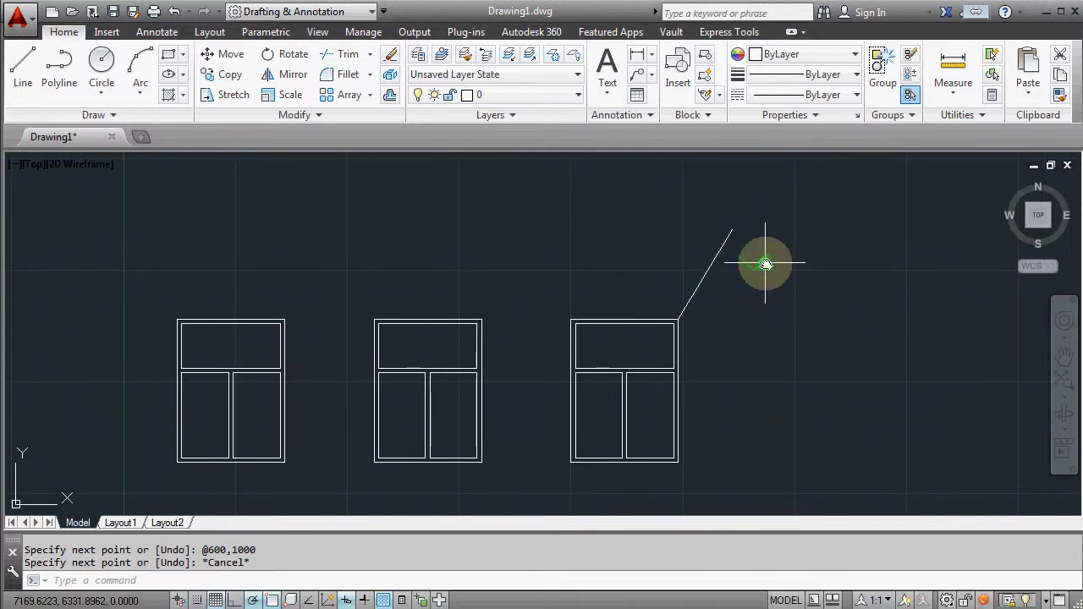
scroll(765, 264, "down", 1)
middle_click_drag(774, 307, 805, 256)
scroll(801, 306, "down", 2)
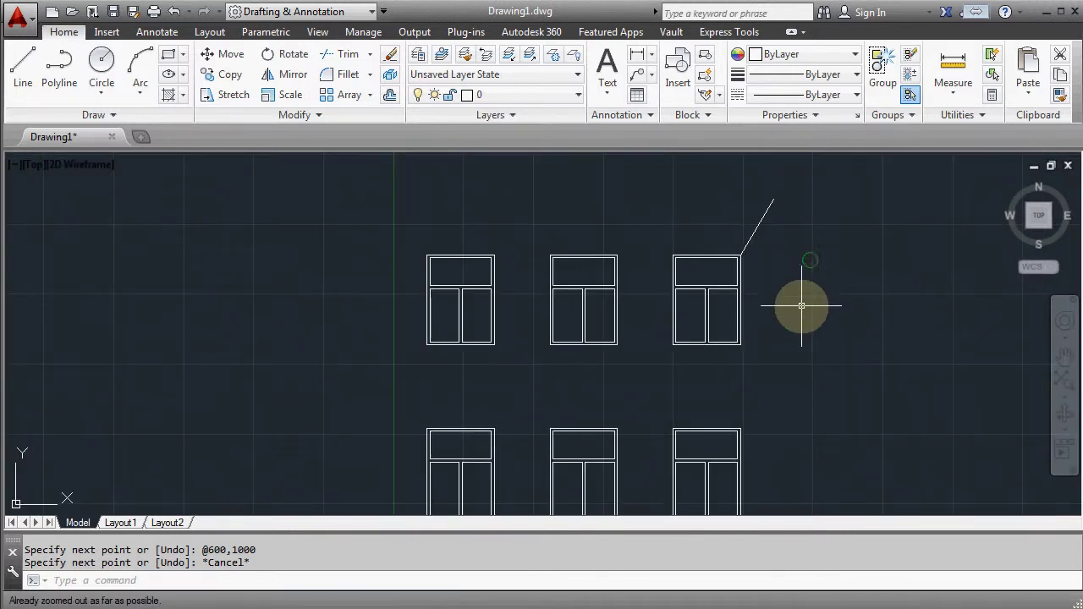
middle_click_drag(798, 302, 798, 234)
middle_click_drag(793, 302, 798, 279)
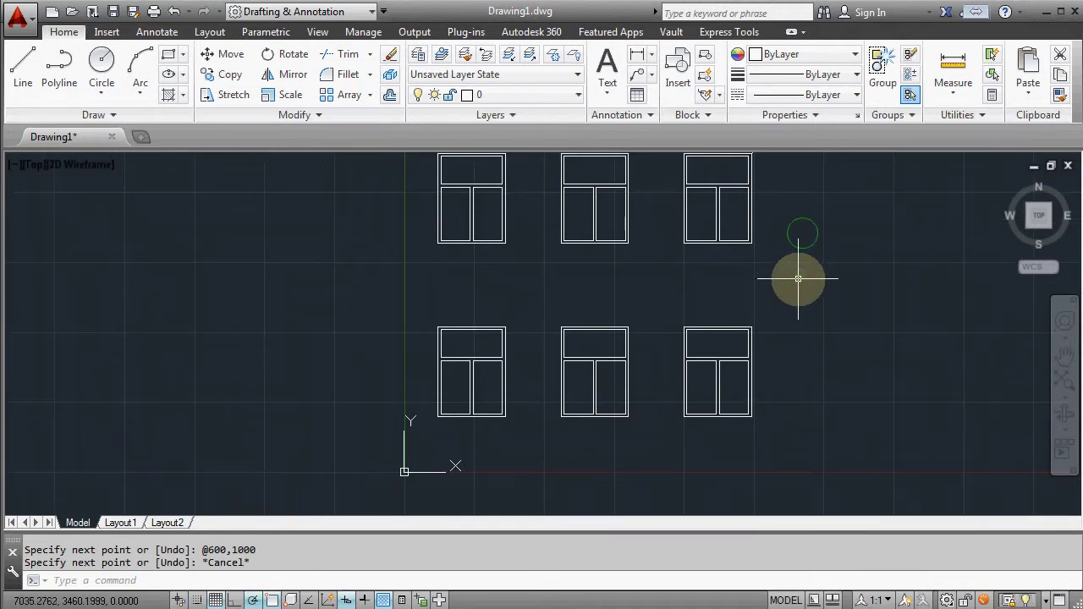
- Draw a rectangle from 0,0 to the helper line's endpoint, enclosing all six windows
left_click(169, 56)
type("0")
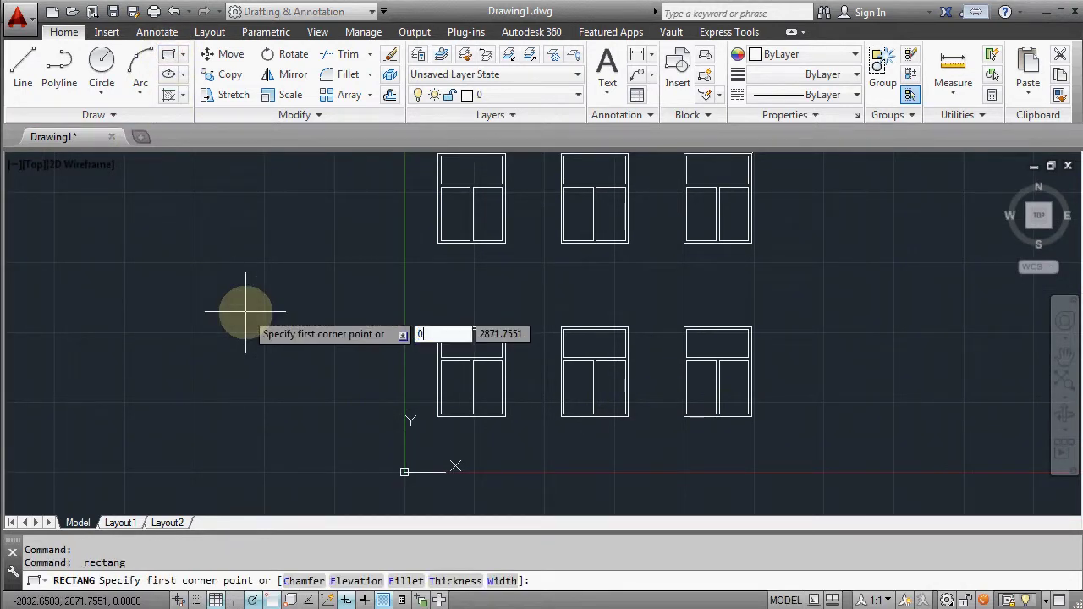
type(",0")
key("Return")
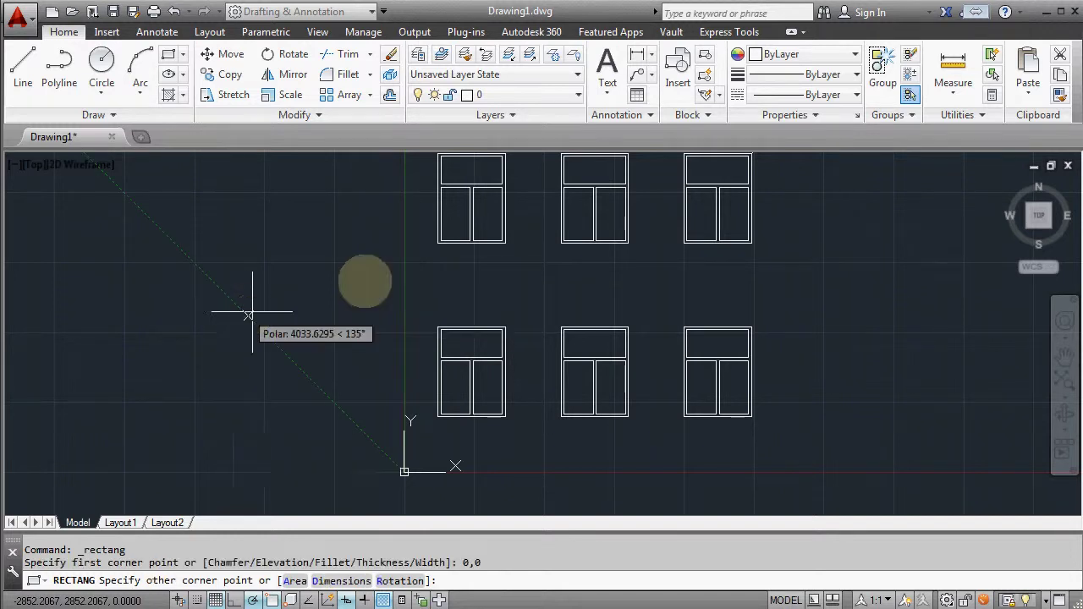
scroll(600, 346, "down", 2)
middle_click_drag(697, 286, 604, 375)
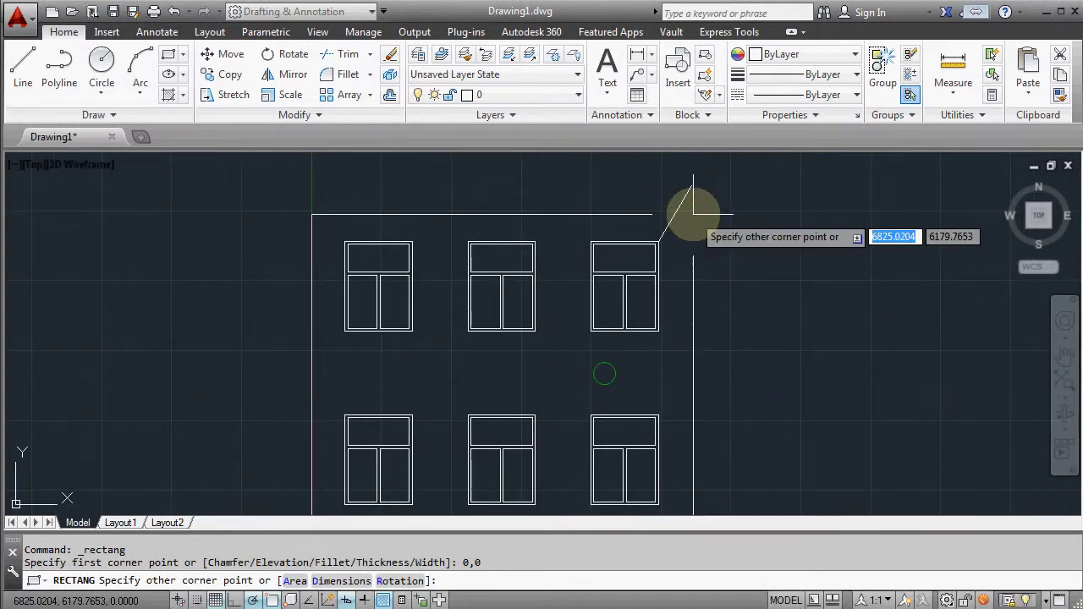
left_click(691, 186)
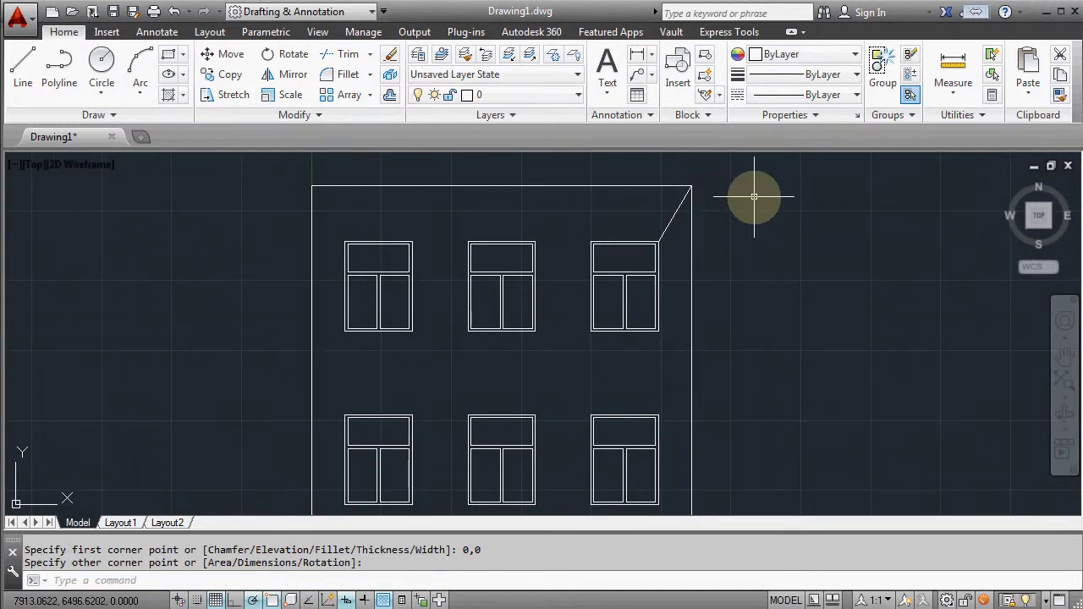
- Remove the diagonal helper line and re-centre the facade in view
left_click(674, 216)
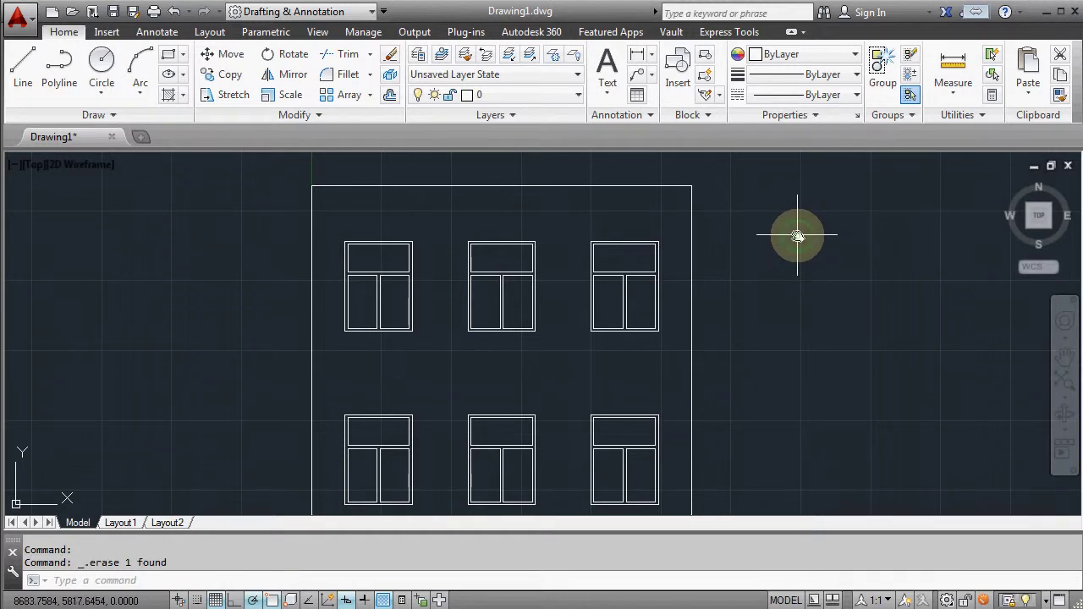
scroll(797, 236, "down", 3)
scroll(812, 228, "down", 2)
scroll(829, 225, "down", 2)
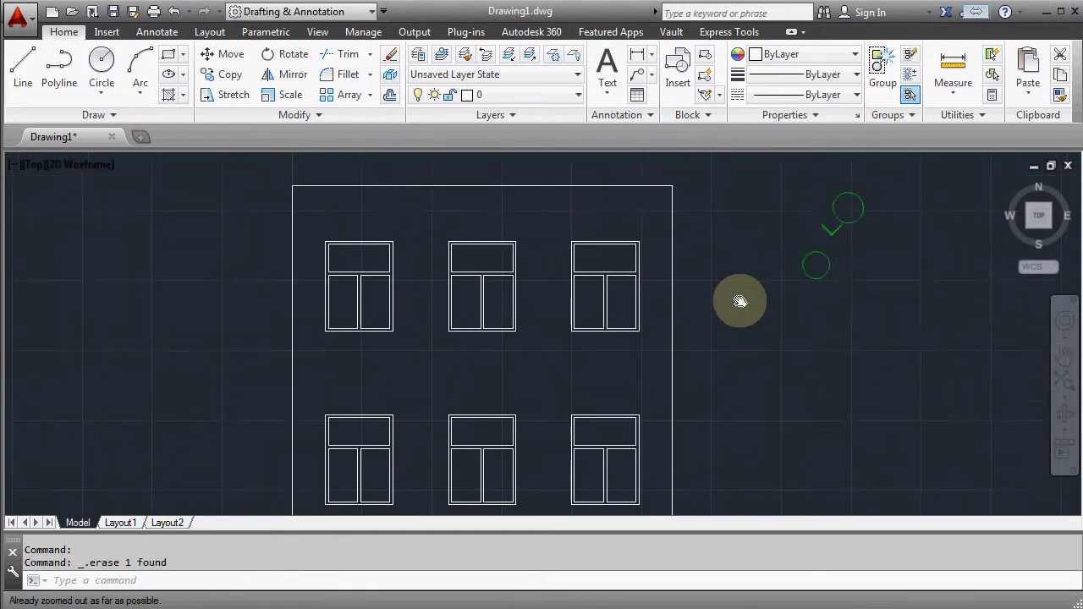
middle_click_drag(739, 302, 737, 271)
mouse_move(786, 324)
middle_mouse_down()
mouse_move(780, 278)
mouse_move(720, 324)
middle_mouse_up()
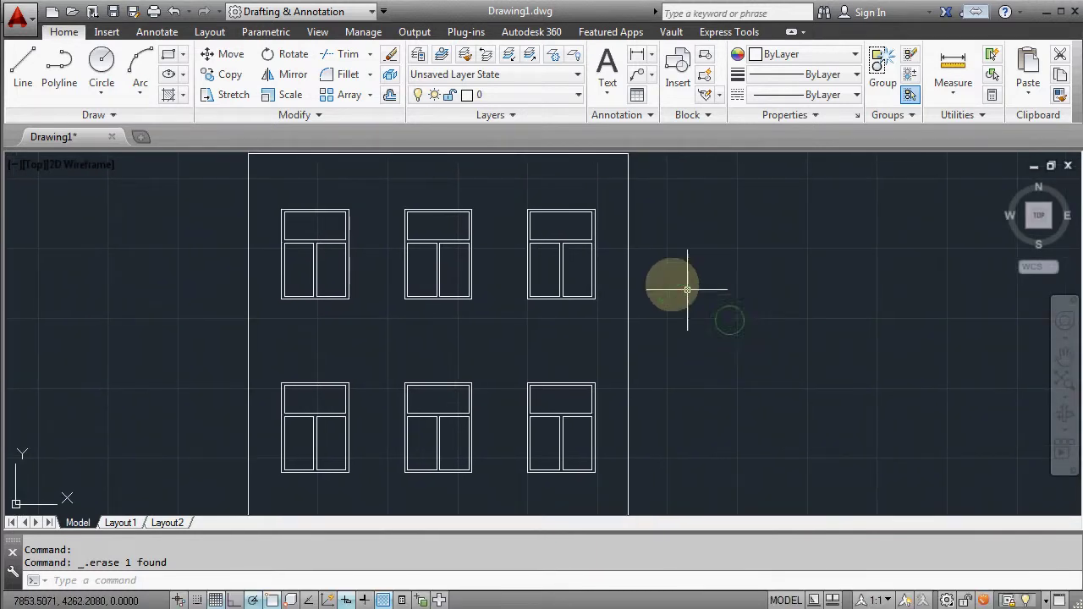
- Hatch the wall area around the six windows with the BRICK pattern at scale 20
left_click(169, 96)
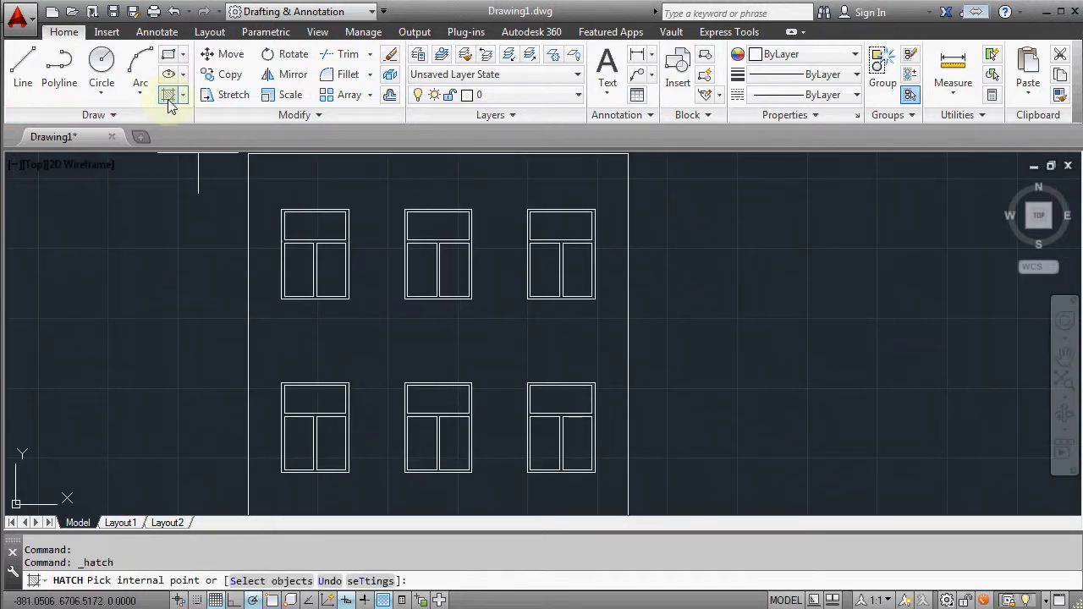
left_click(389, 82)
left_click(390, 83)
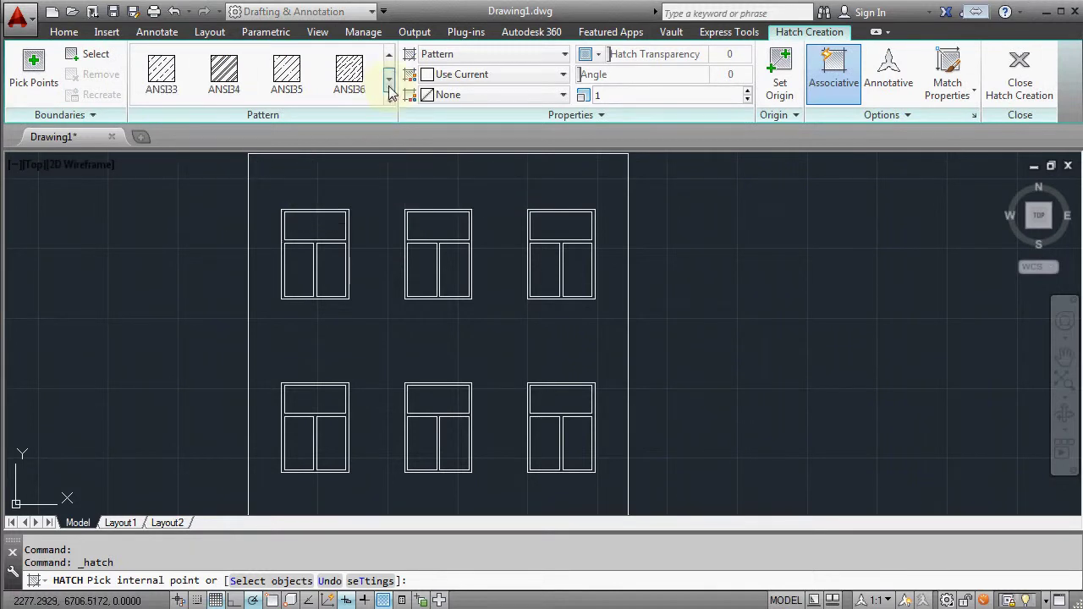
left_click(389, 82)
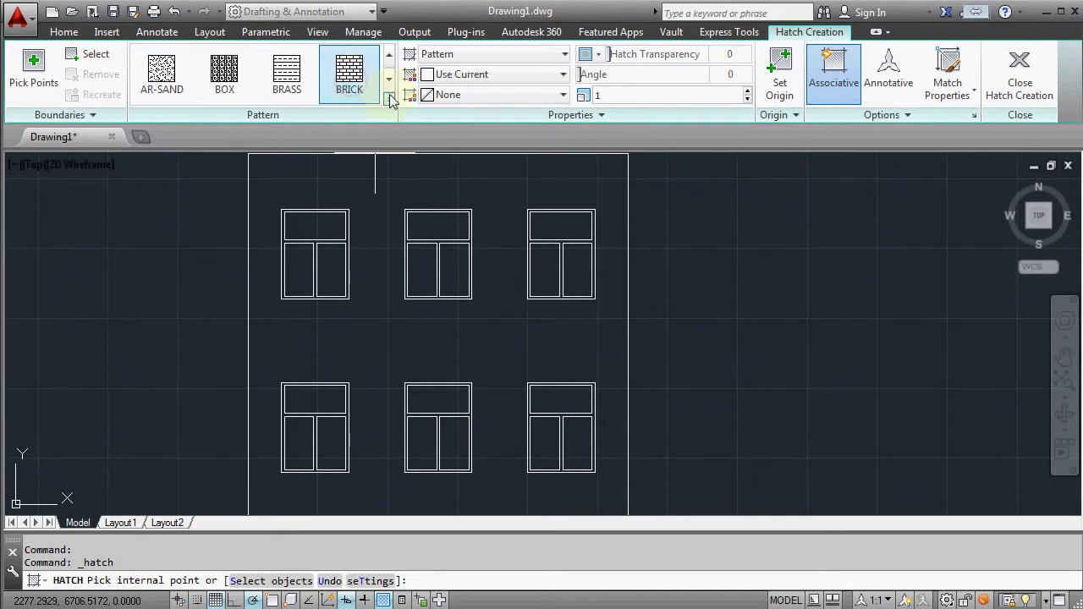
left_click(606, 95)
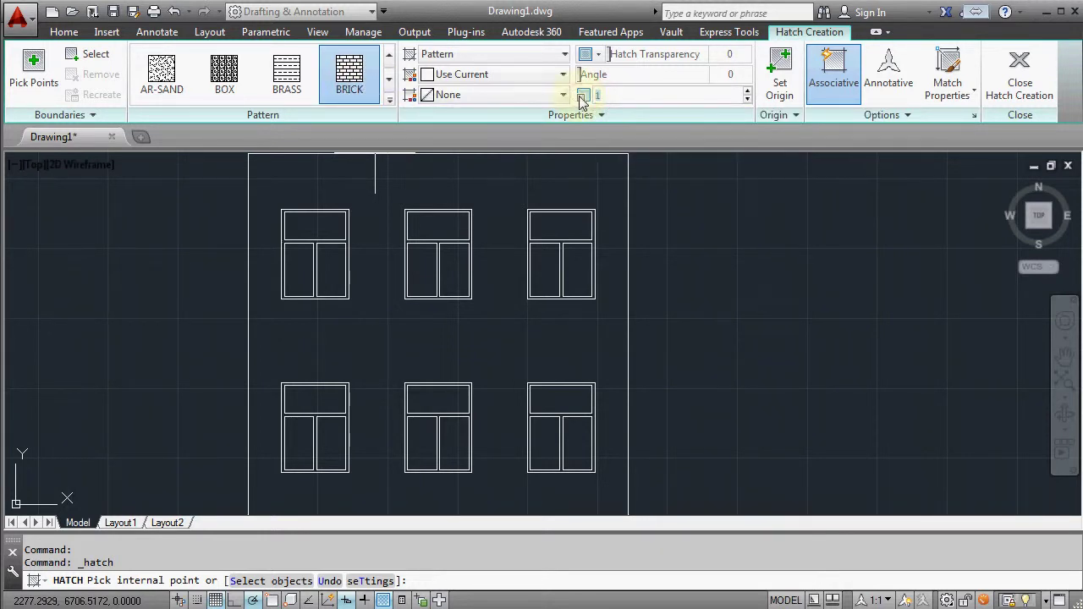
type("20")
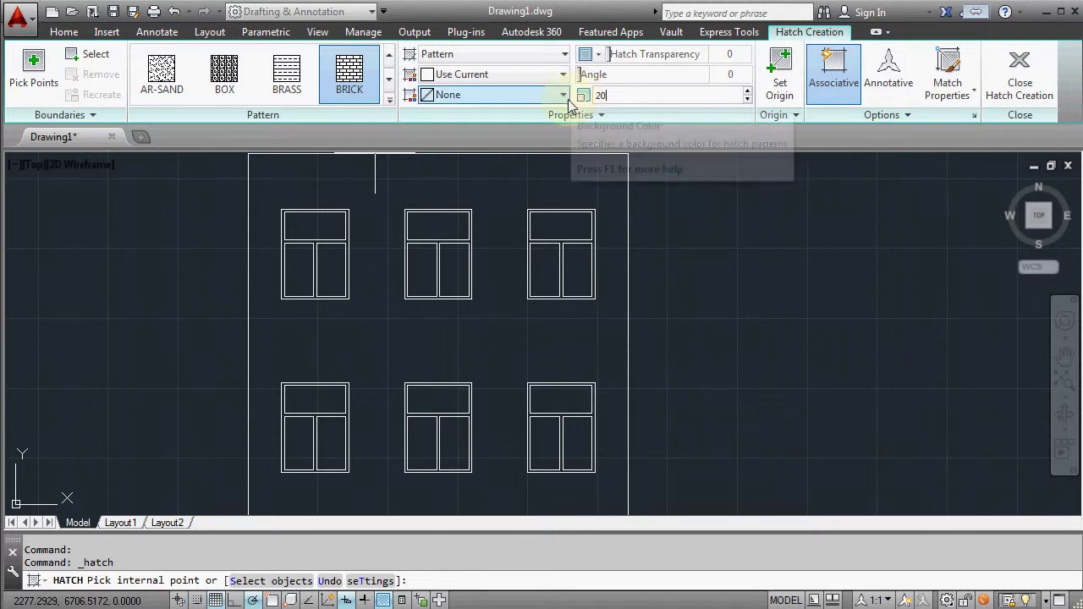
left_click(36, 68)
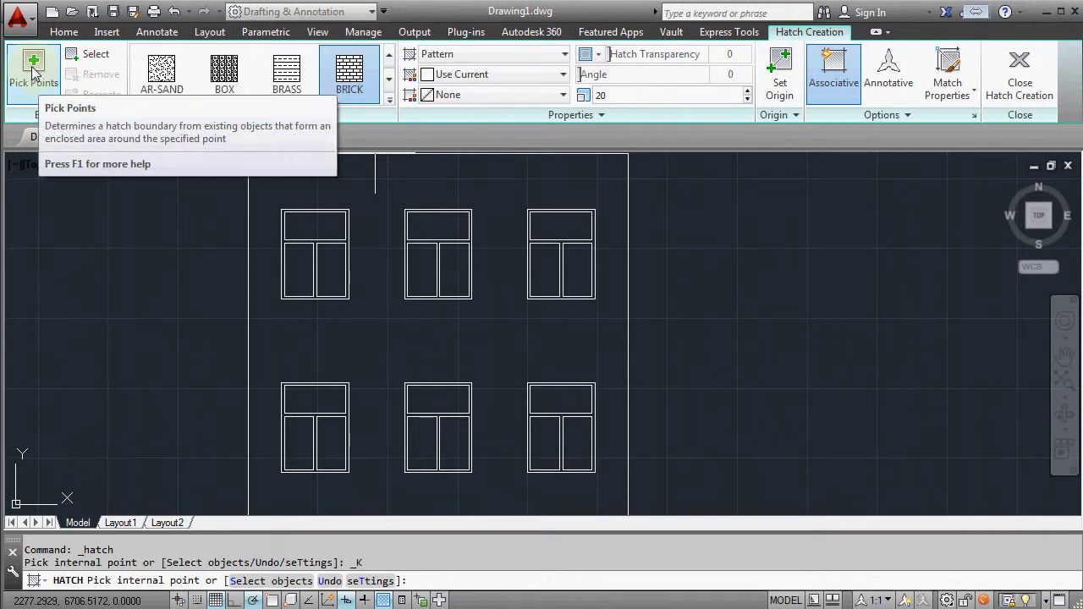
left_click(372, 192)
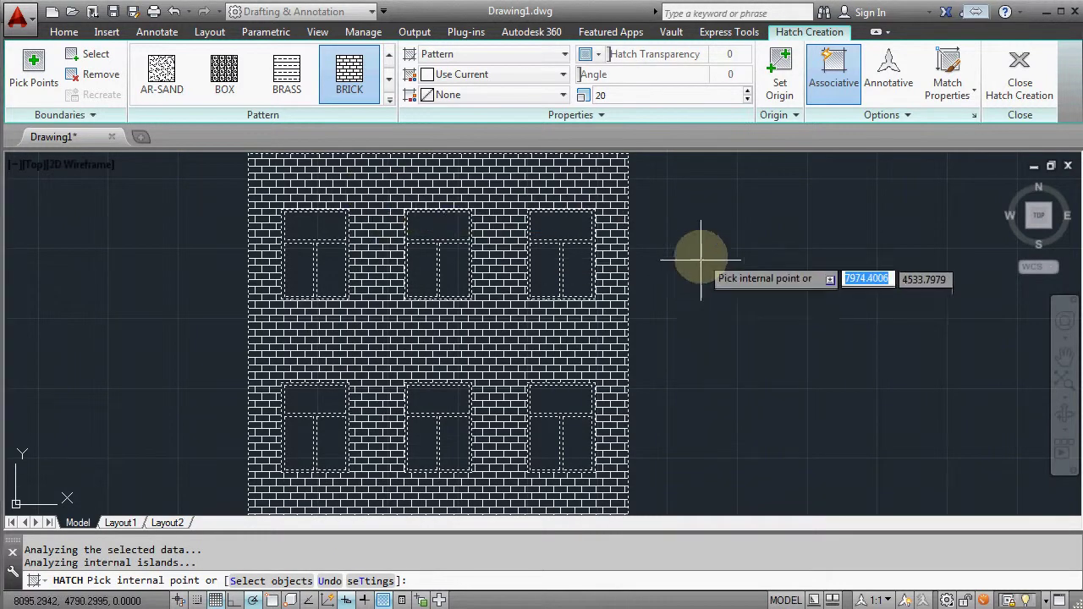
- Try hatch scale 17, return it to 20, and commit the brick hatch
left_click(747, 101)
left_click(748, 100)
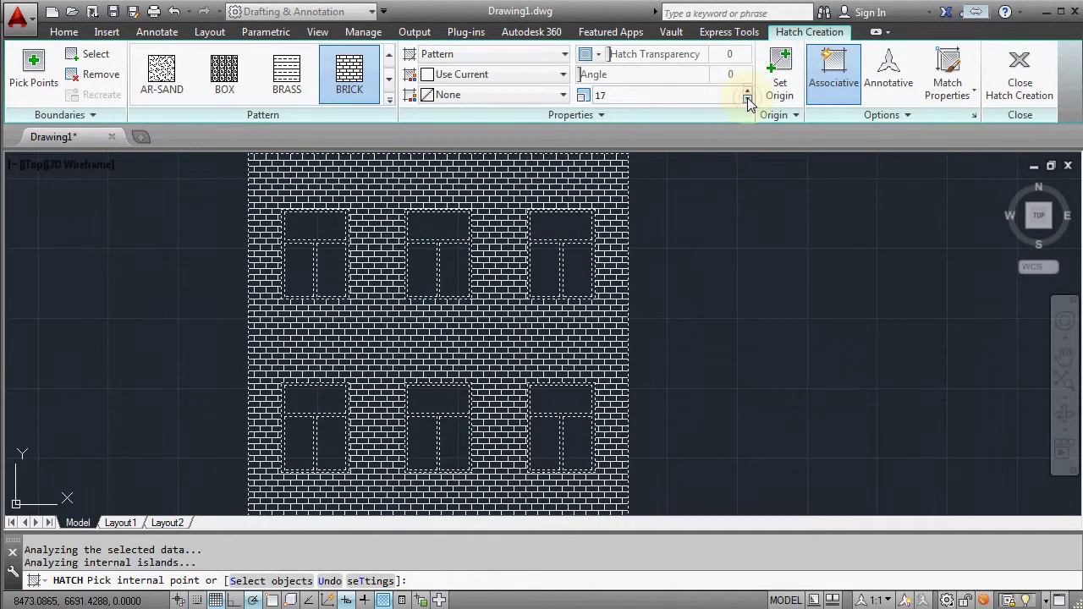
left_click(748, 92)
left_click(748, 92)
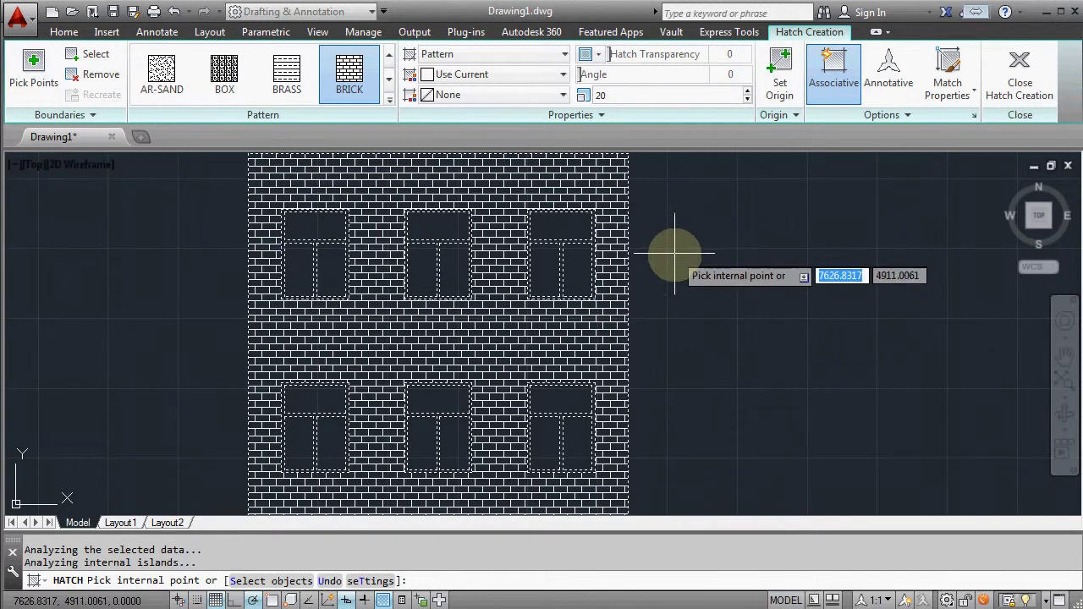
left_click(1020, 72)
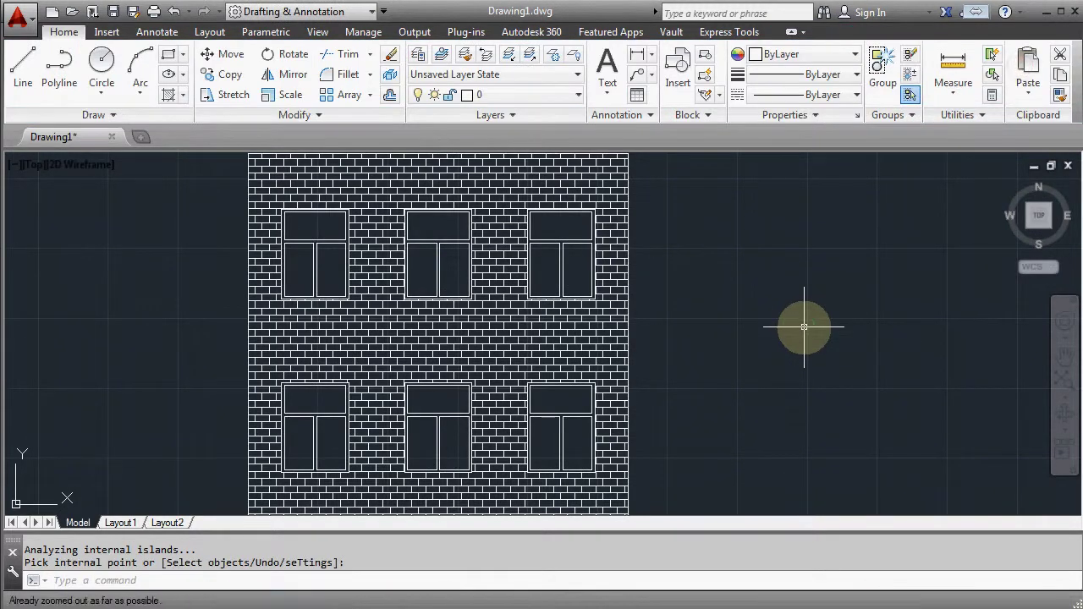
middle_click_drag(804, 326, 868, 320)
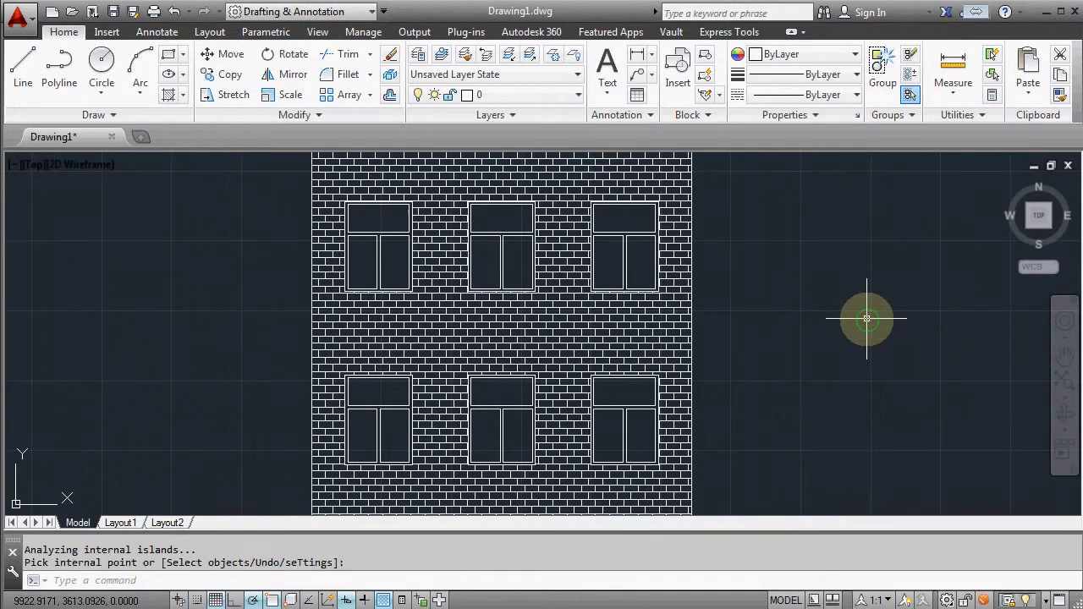